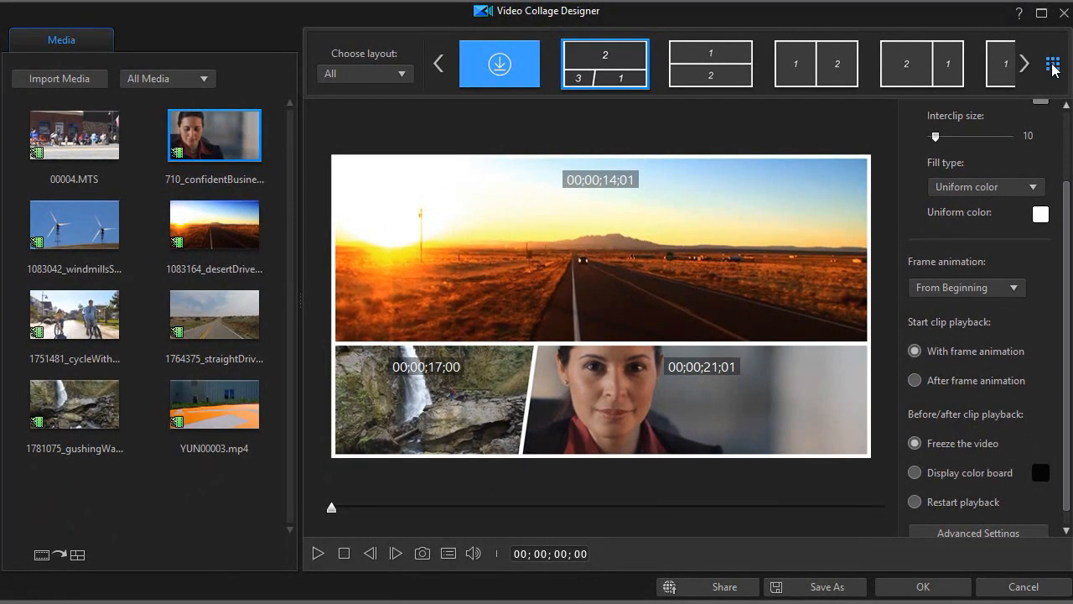
Apply the three-frame layout with one tall frame 1 beside stacked frames 2 and 3
left_click(1053, 65)
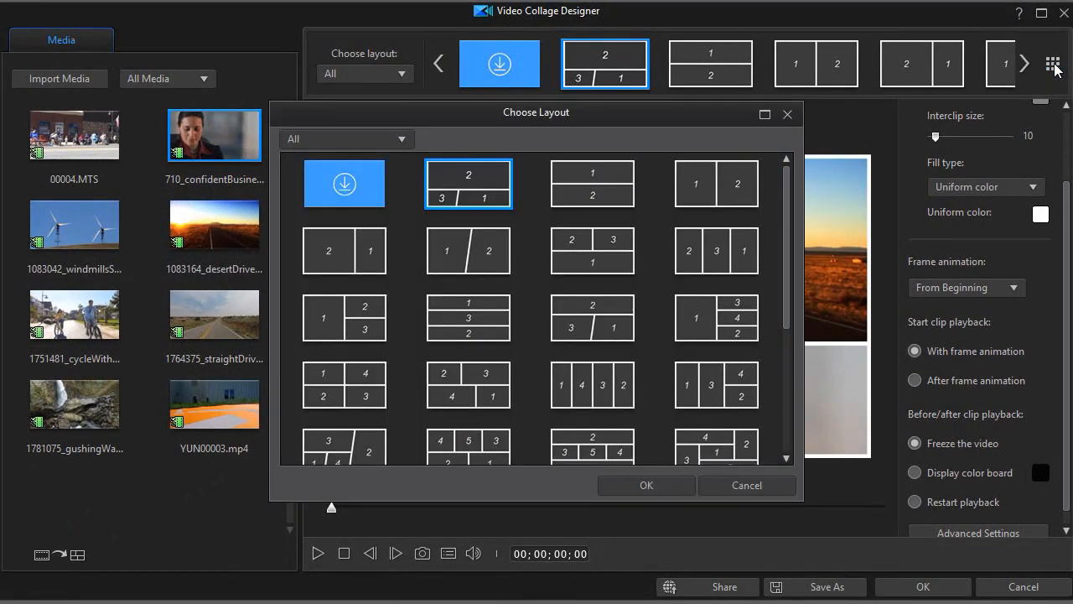
left_click(349, 329)
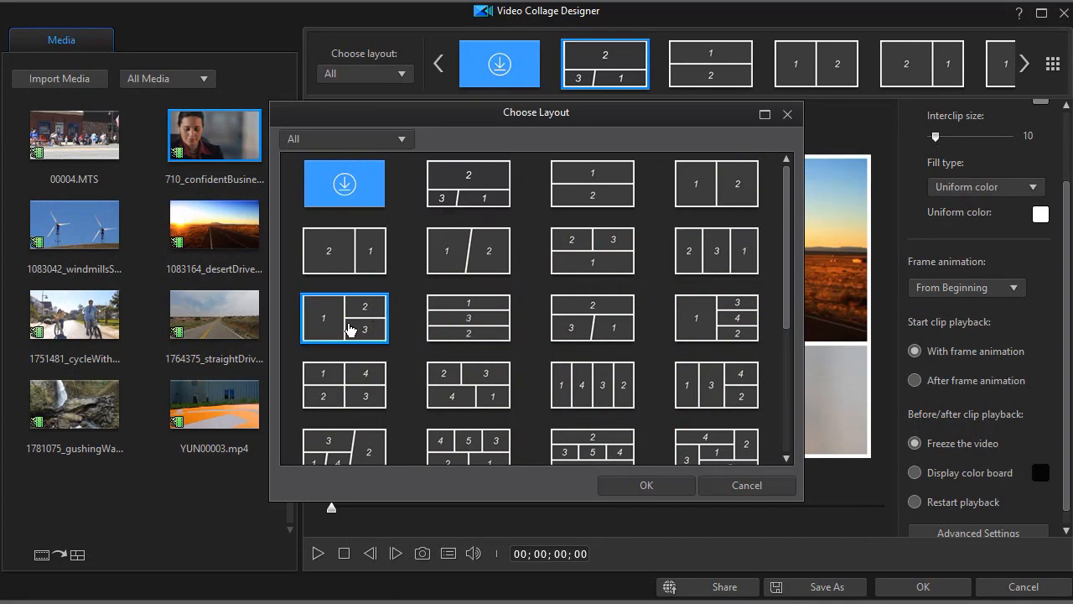
left_click(630, 484)
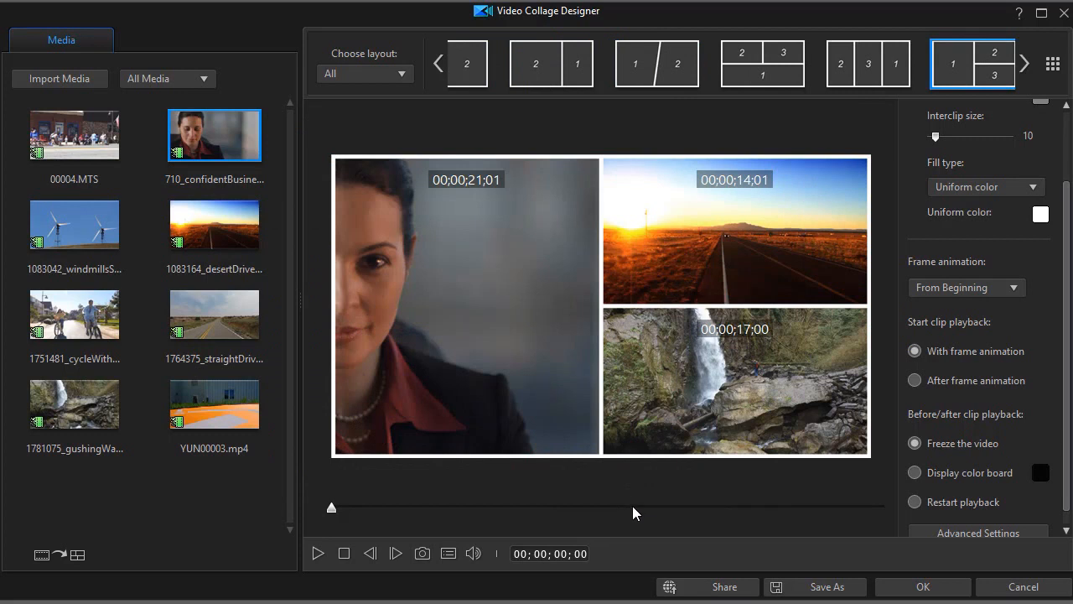
Reposition the businesswoman clip within tall frame 1 so that her face is centred
mouse_move(404, 348)
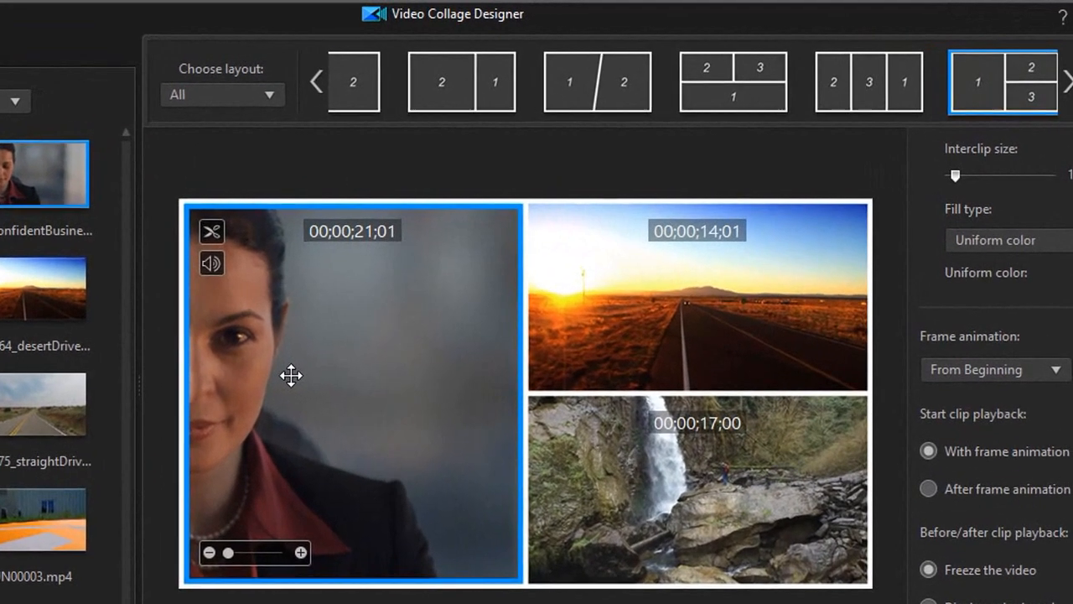
left_click_drag(421, 291, 533, 292)
mouse_move(692, 304)
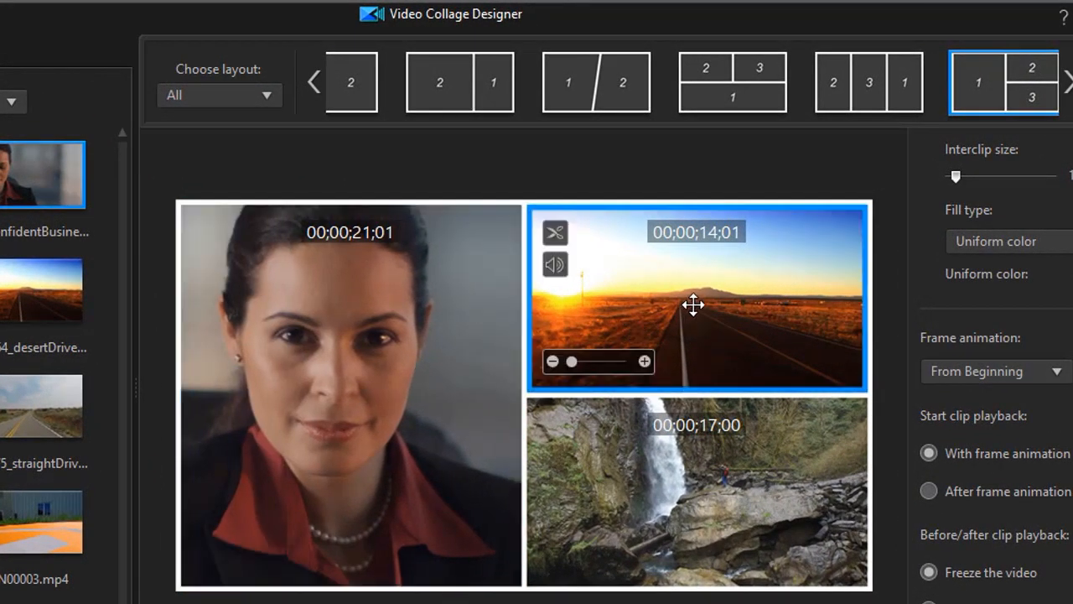
mouse_move(696, 477)
left_mouse_down()
mouse_move(683, 505)
mouse_move(687, 490)
left_mouse_up()
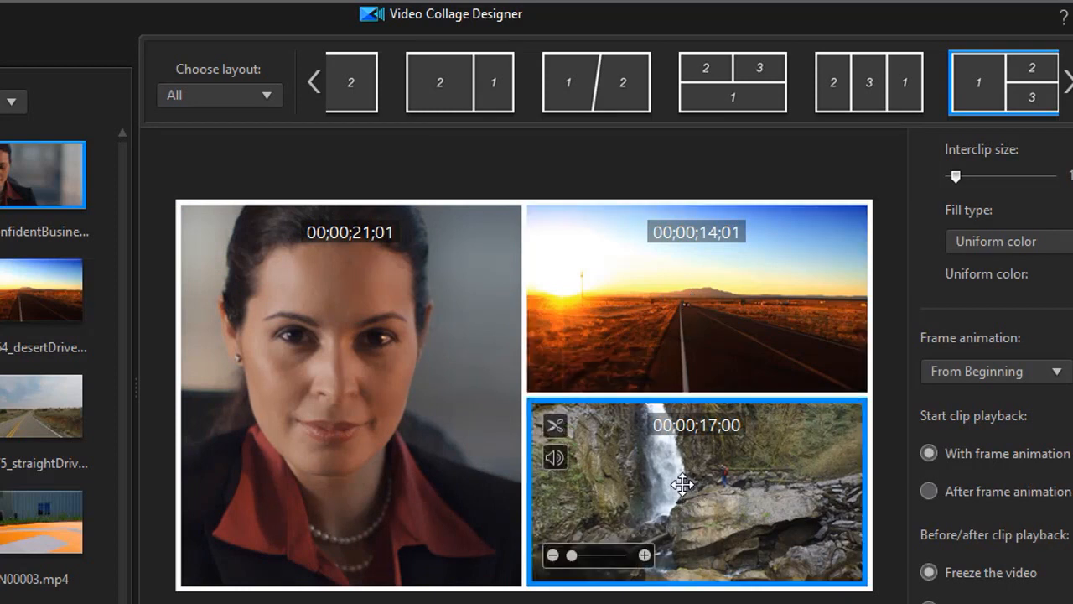
left_click(464, 452)
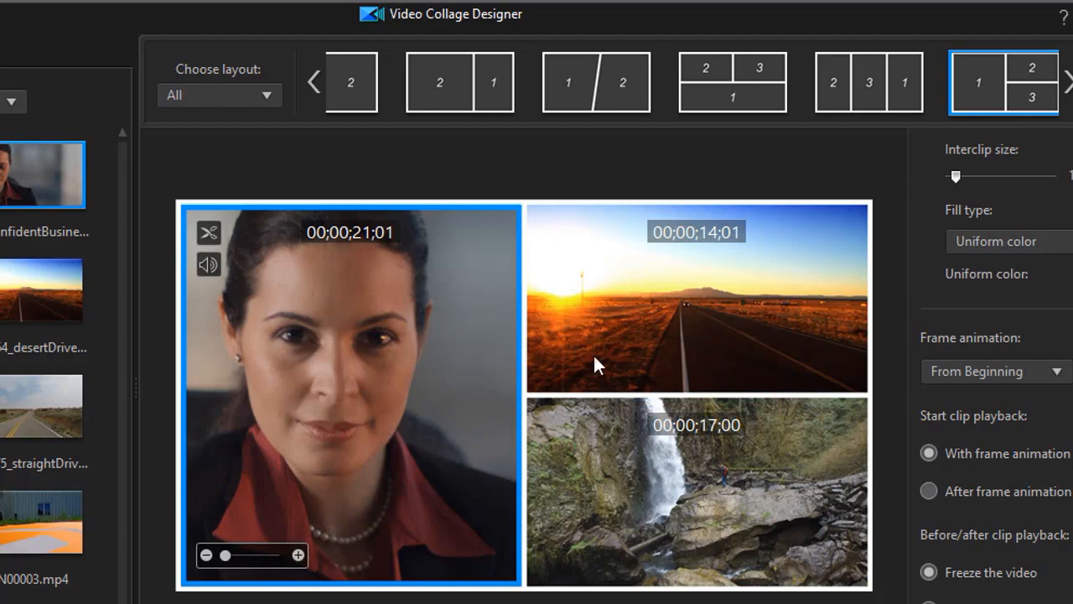
mouse_move(324, 395)
left_mouse_down()
mouse_move(347, 388)
mouse_move(324, 393)
left_mouse_up()
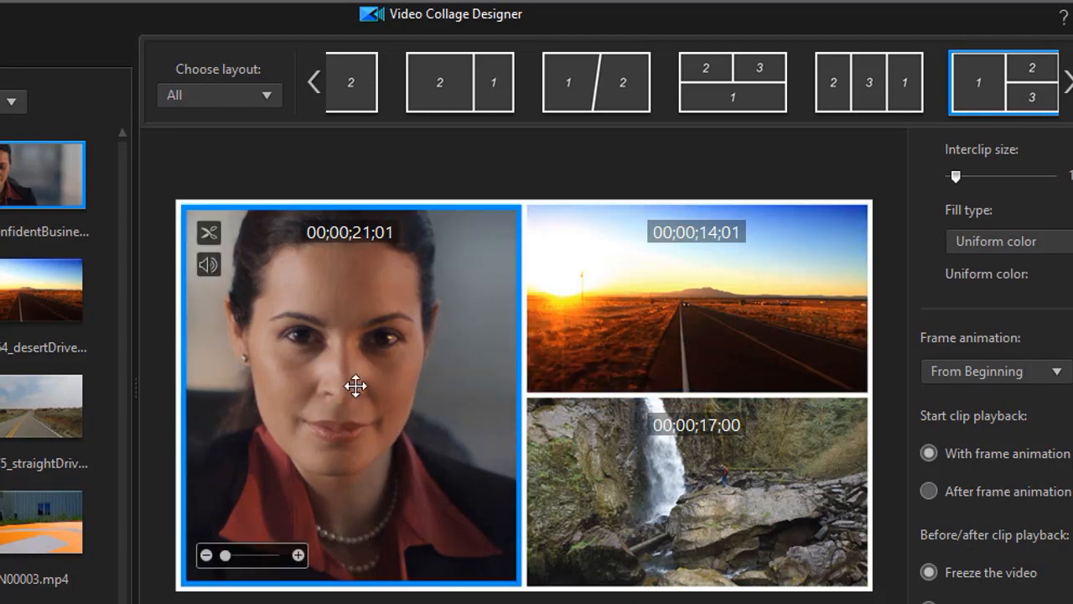
Examine the trim, volume and zoom controls on the desert road, waterfall and businesswoman frames
left_click(671, 341)
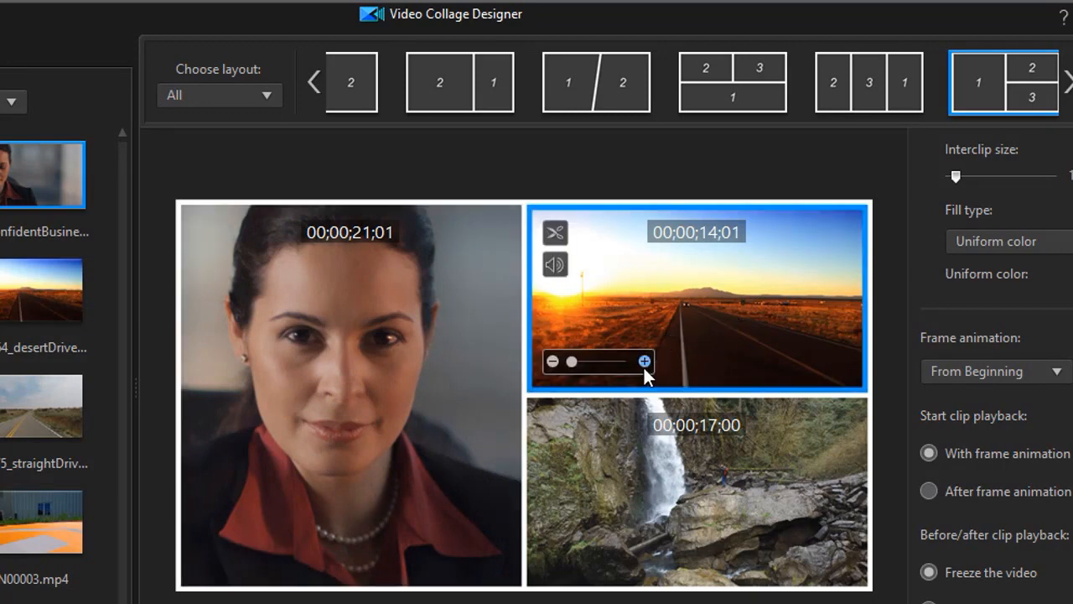
left_click(707, 462)
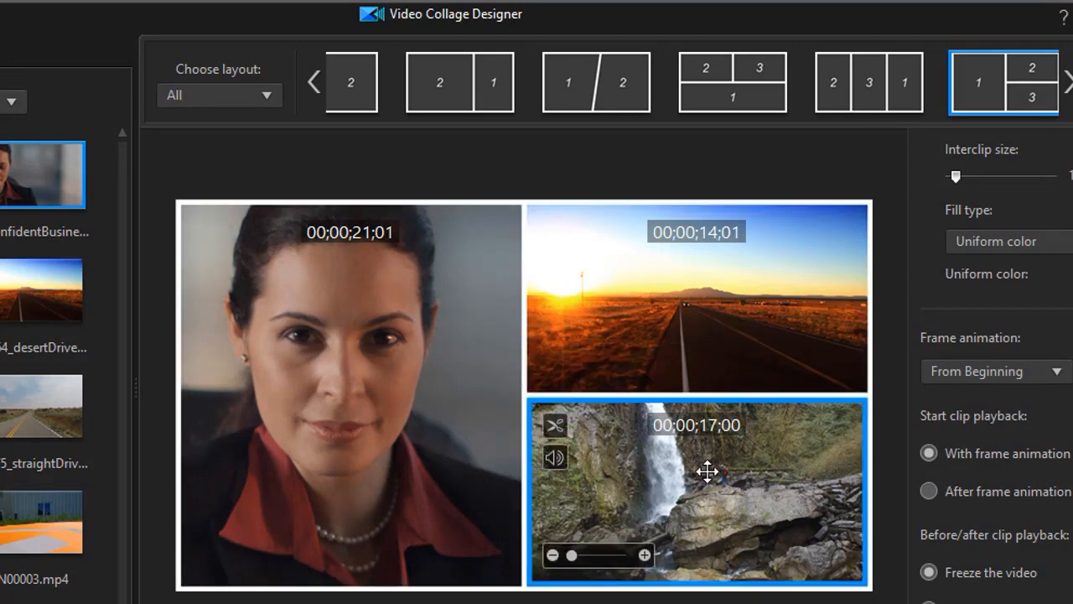
left_click(682, 336)
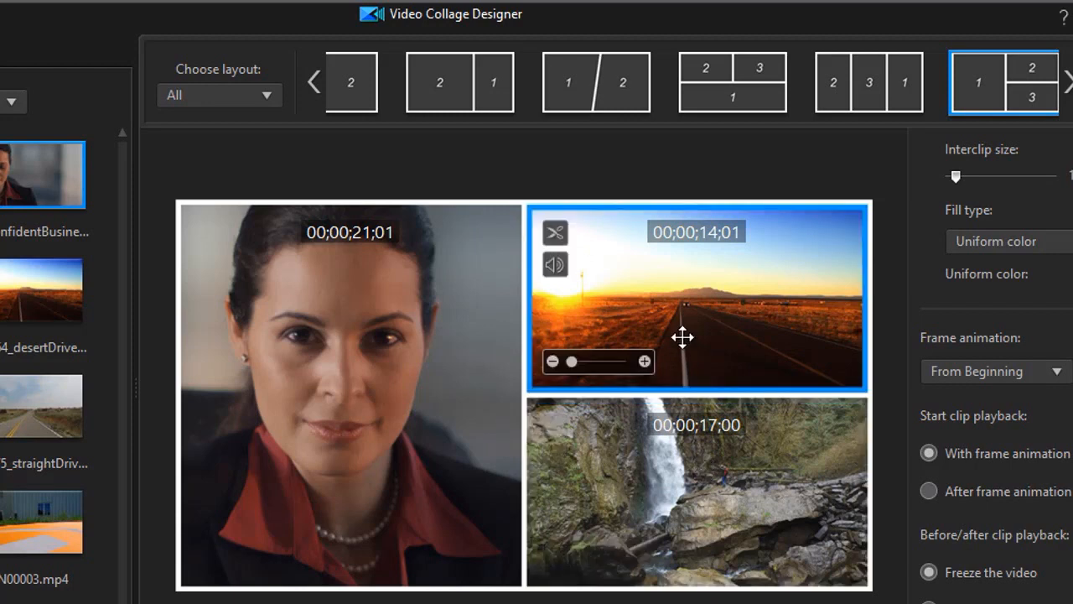
left_click(665, 450)
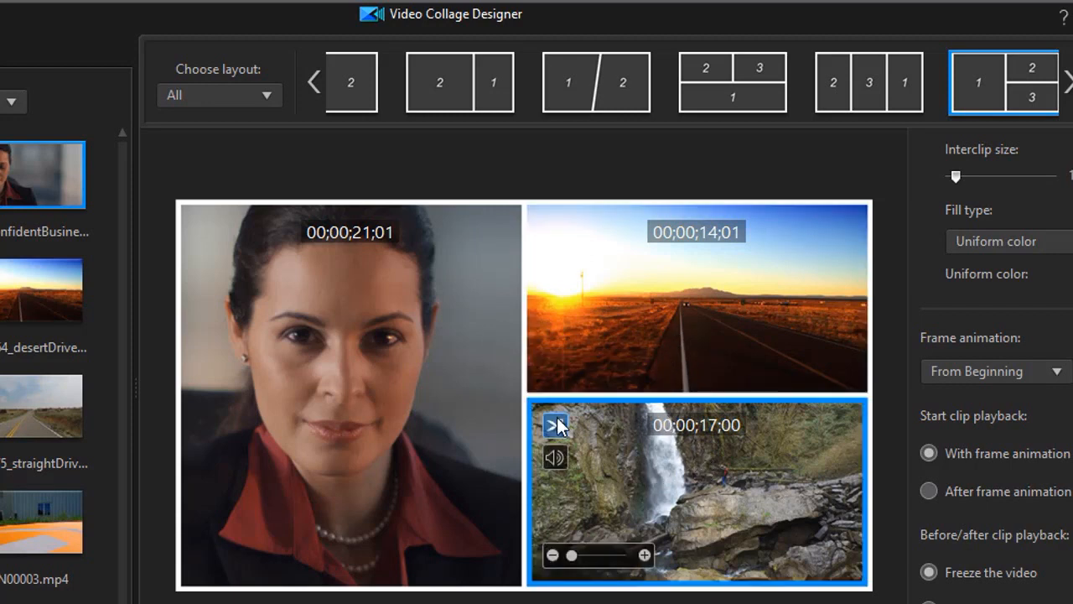
left_click(444, 416)
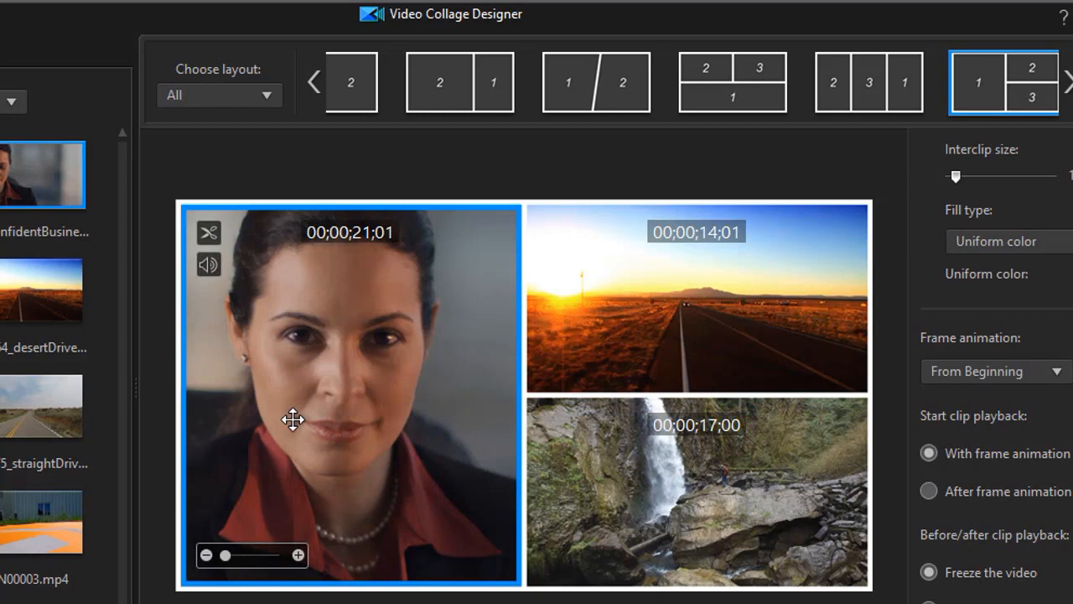
Remove the businesswoman clip from frame 1 by pulling it out of the collage
left_click_drag(299, 426, 160, 428)
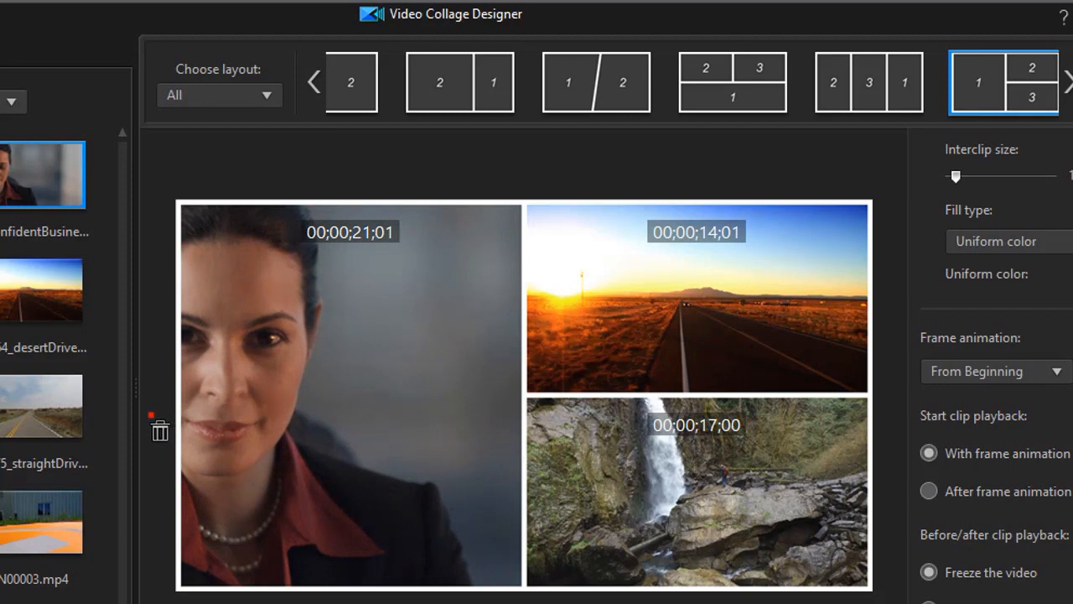
left_click_drag(159, 430, 155, 423)
left_click(369, 339)
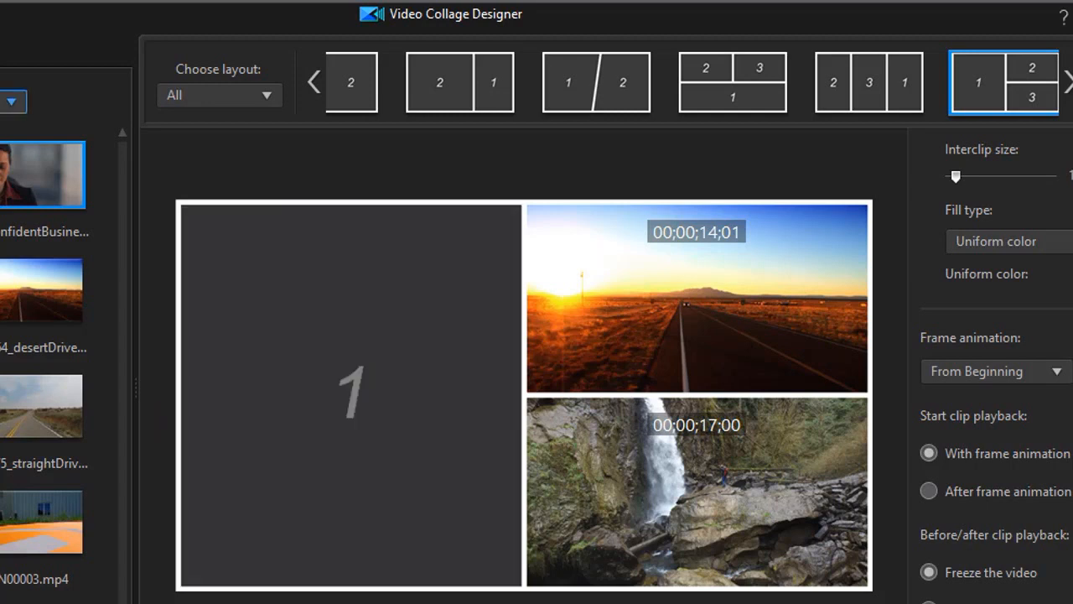
Add the businesswoman clip back to empty frame 1 and centre her face in it
left_click_drag(10, 172, 333, 338)
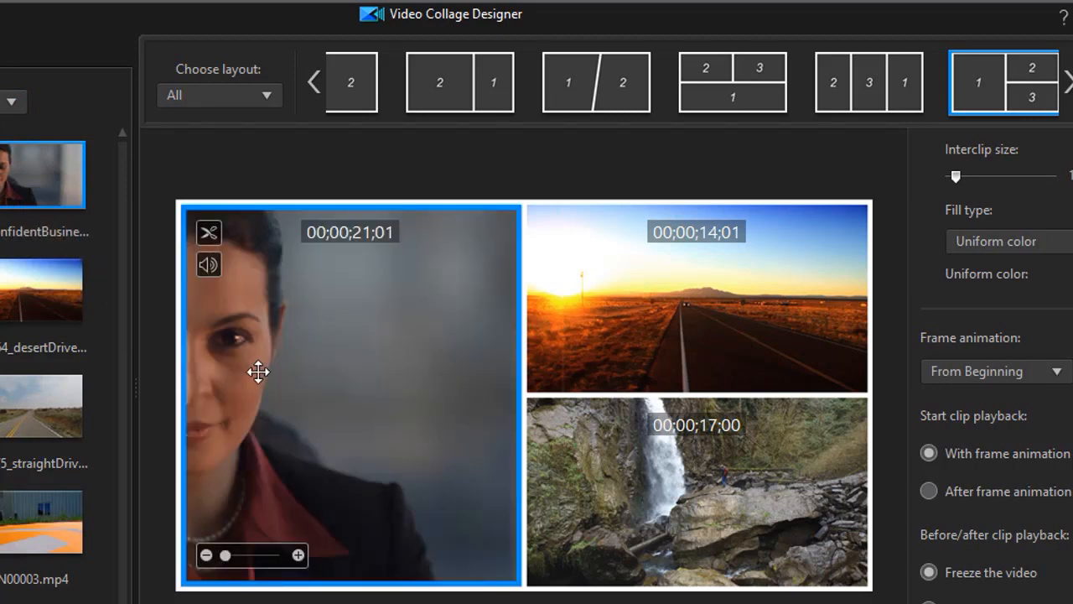
left_click_drag(259, 378, 410, 361)
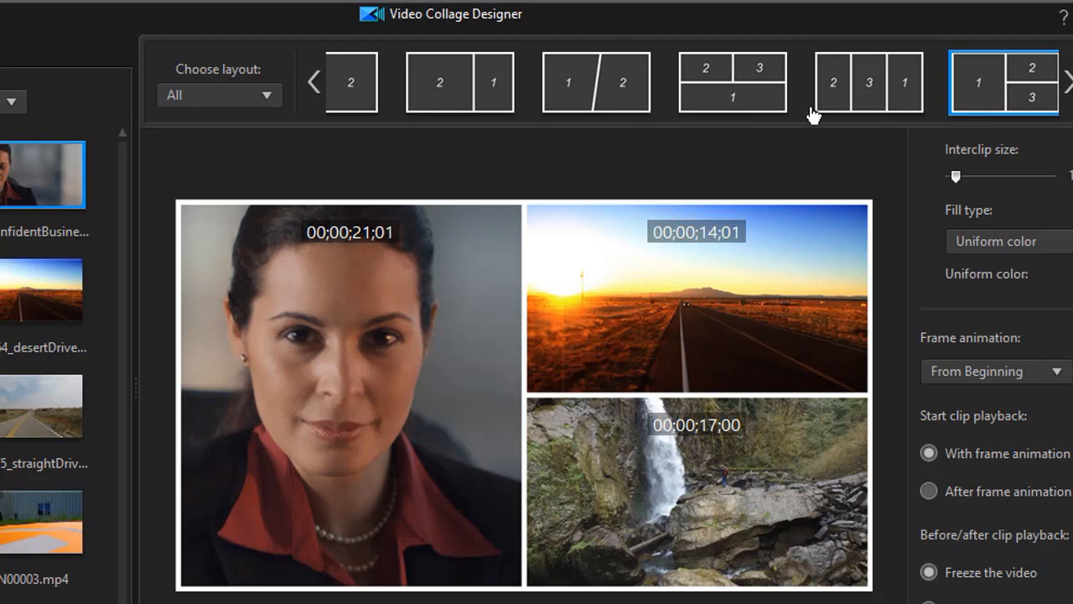
Apply the three-column layout ordered 2, 3, 1 and centre the businesswoman's face in her column
left_click(869, 98)
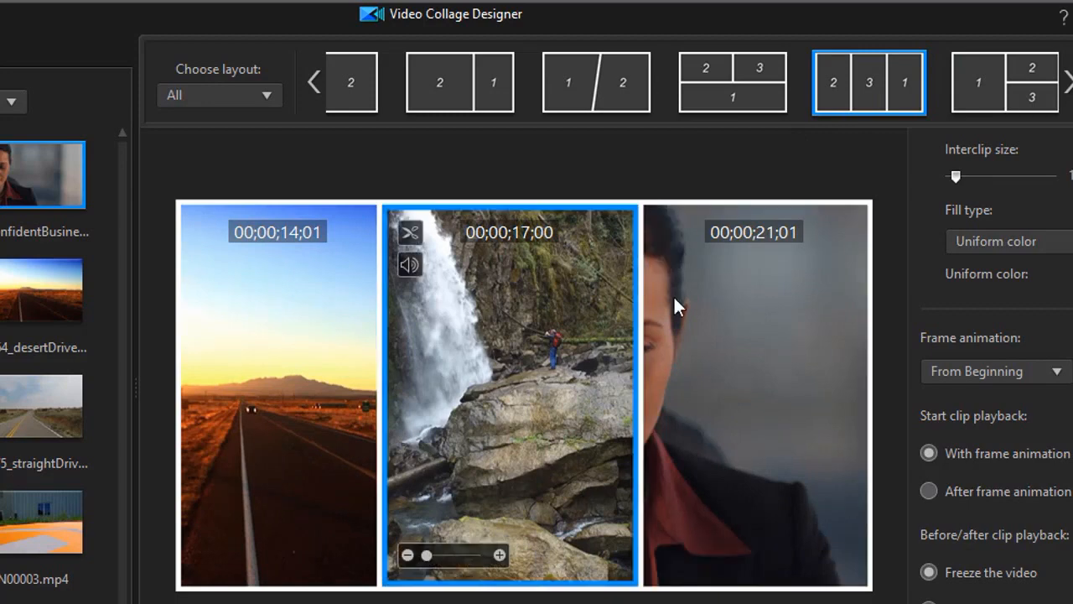
left_click_drag(709, 400, 836, 369)
Shift the waterfall clip rightward to show more of the falls, and shift the desert road clip leftward within its column
left_click(553, 427)
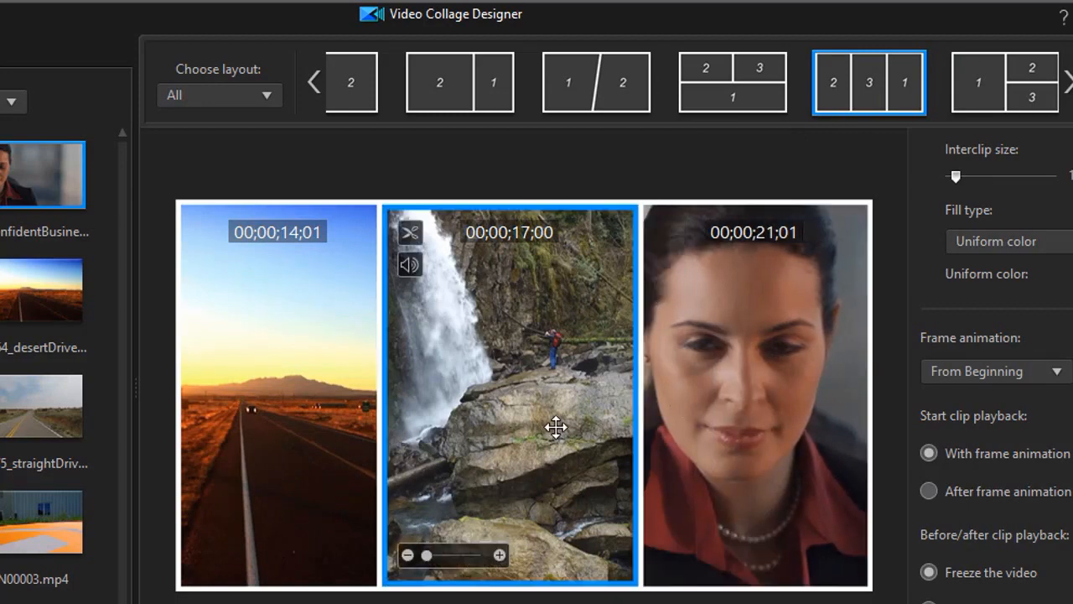
left_click_drag(513, 379, 548, 376)
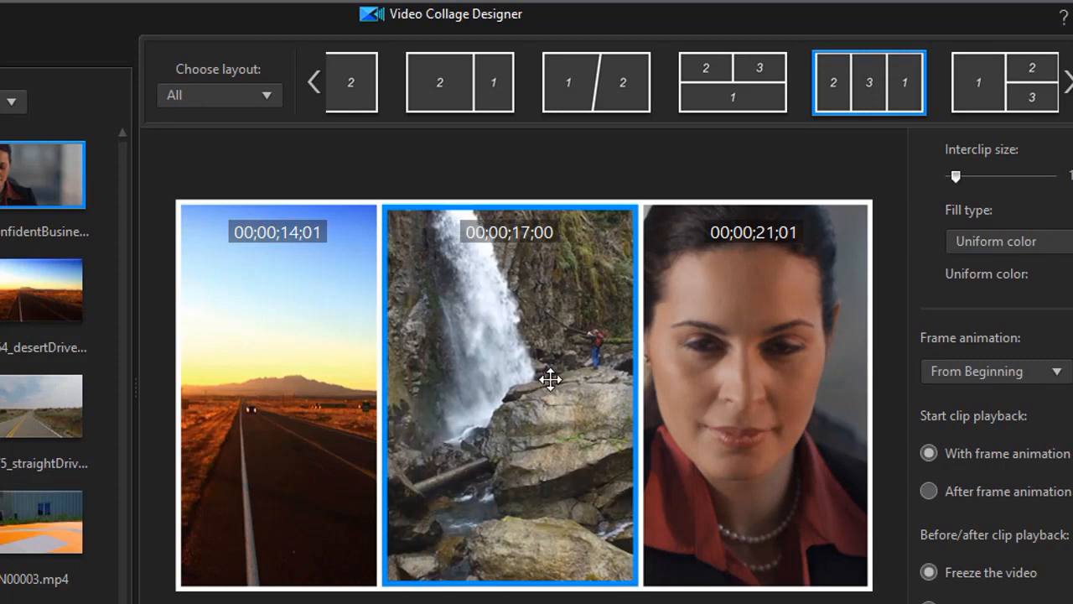
left_click(330, 400)
left_click_drag(318, 397, 280, 399)
left_click(573, 371)
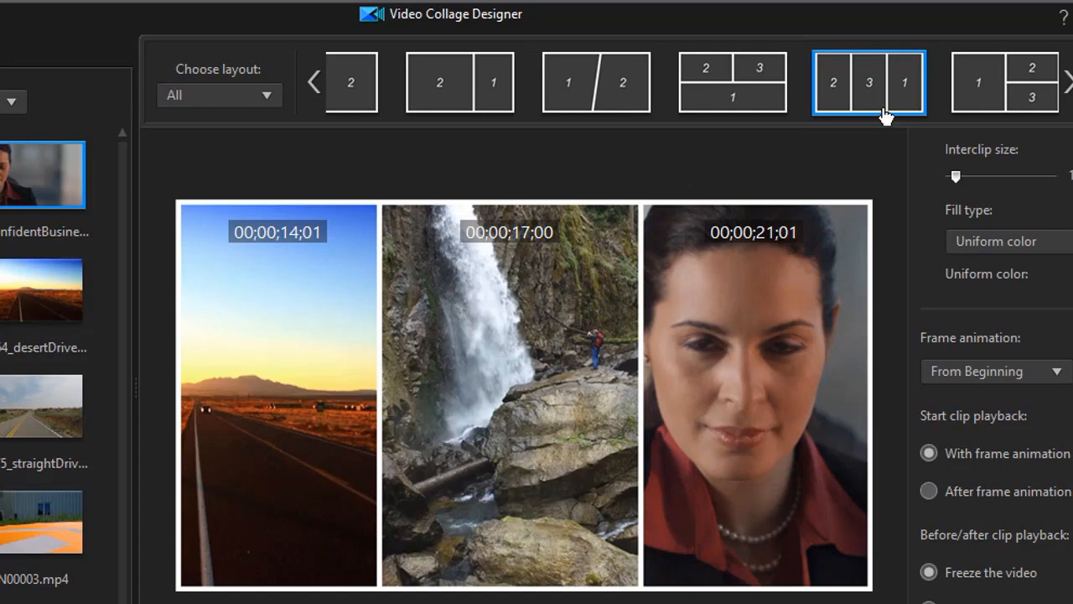
Apply the two-by-two layout with frames 1 and 4 above frames 2 and 3
left_click(1072, 82)
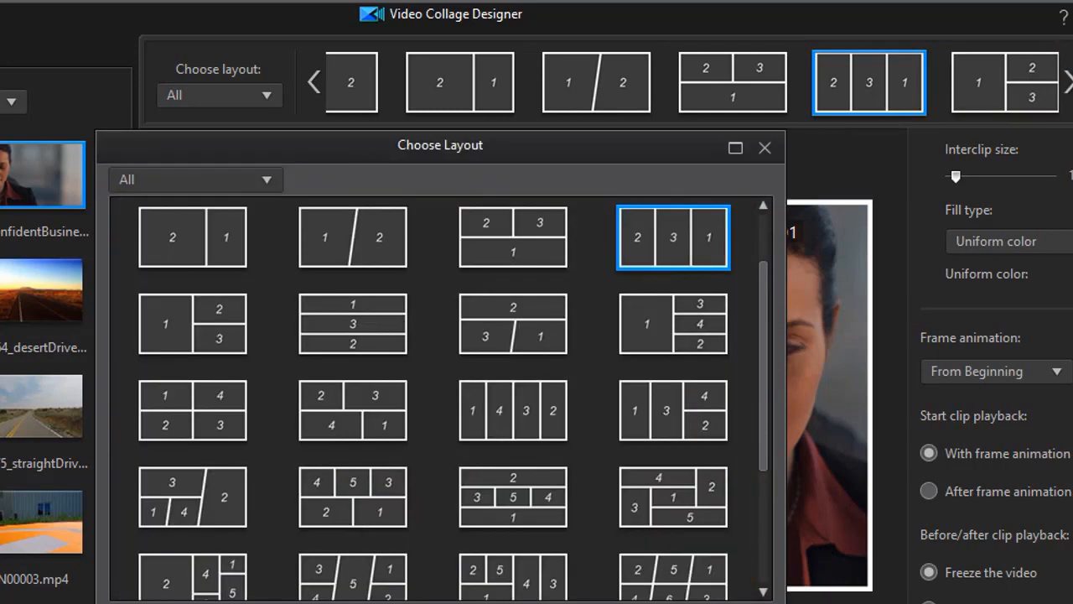
left_click(215, 426)
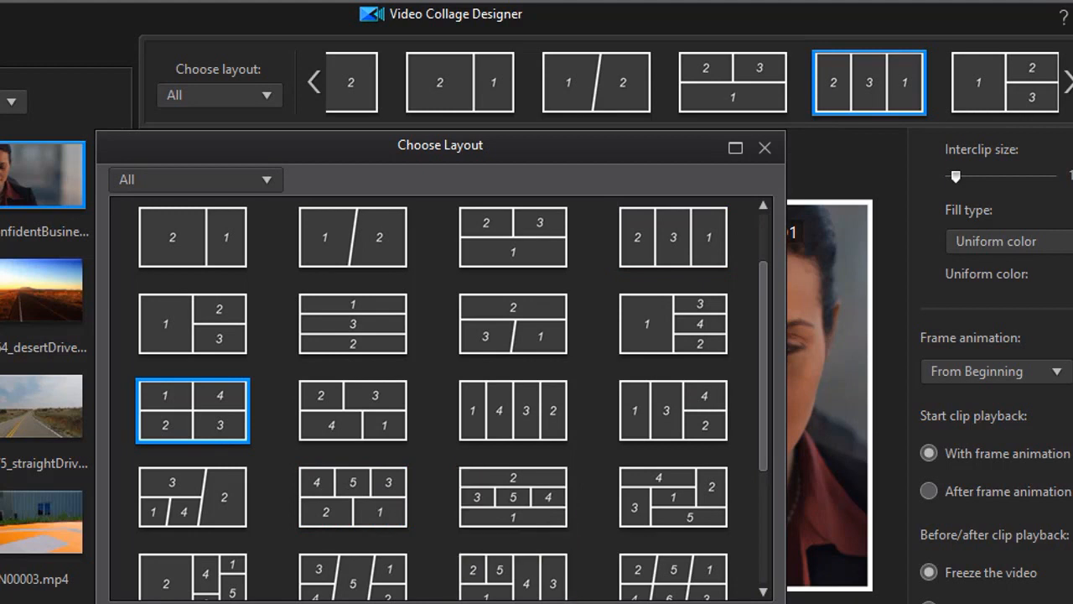
left_click(624, 602)
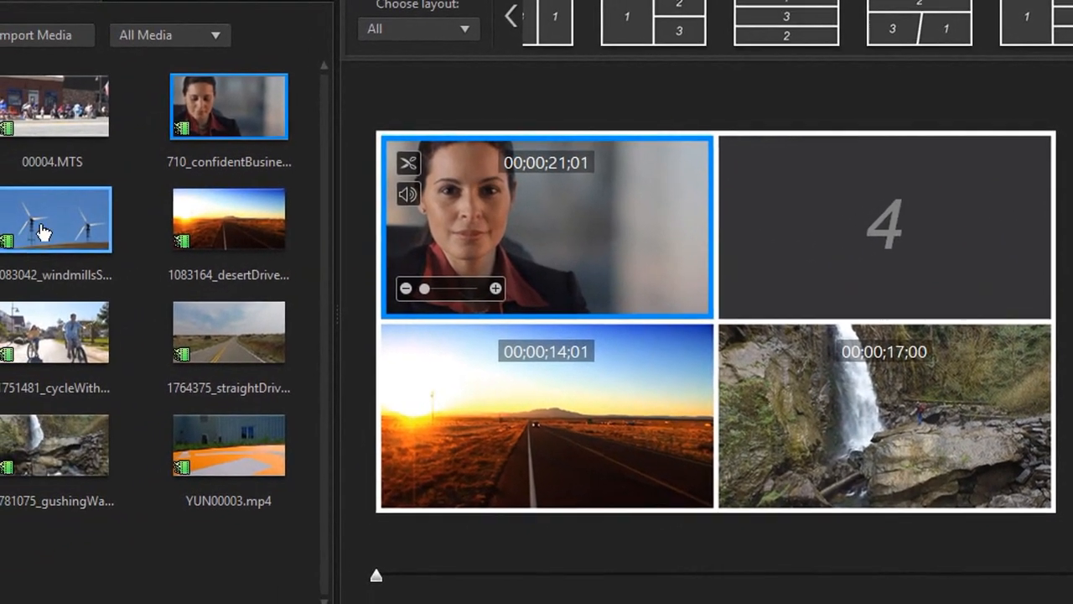
Add the windmills clip to empty frame 4 of the two-by-two collage
left_click(59, 221)
left_click_drag(59, 221, 894, 220)
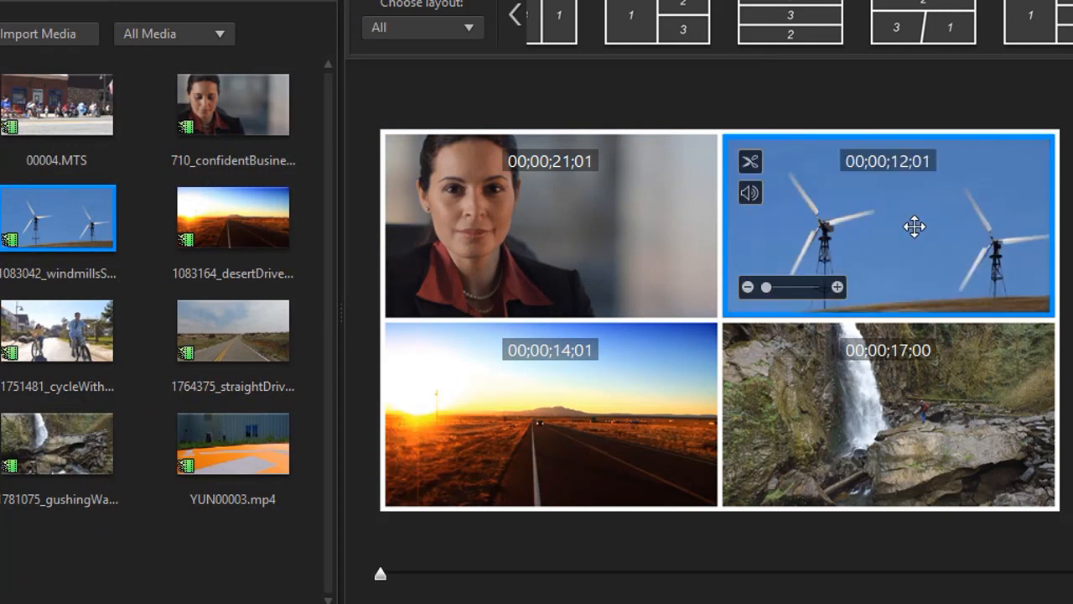
left_click(634, 259)
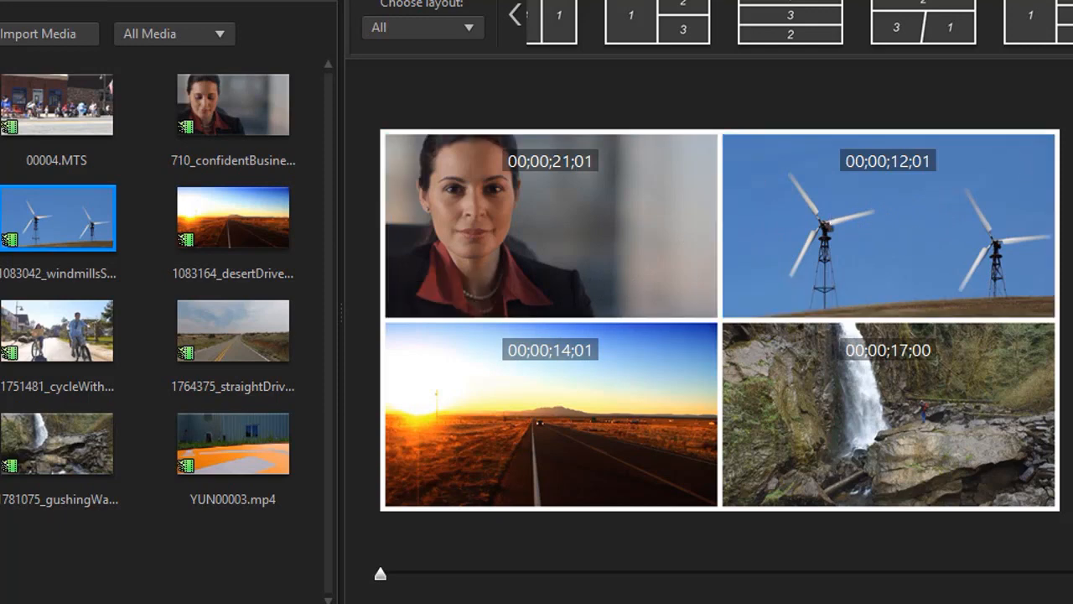
Apply the slanted four-frame layout with frame 3 above frames 1 and 4, beside tall frame 2
left_click(1072, 14)
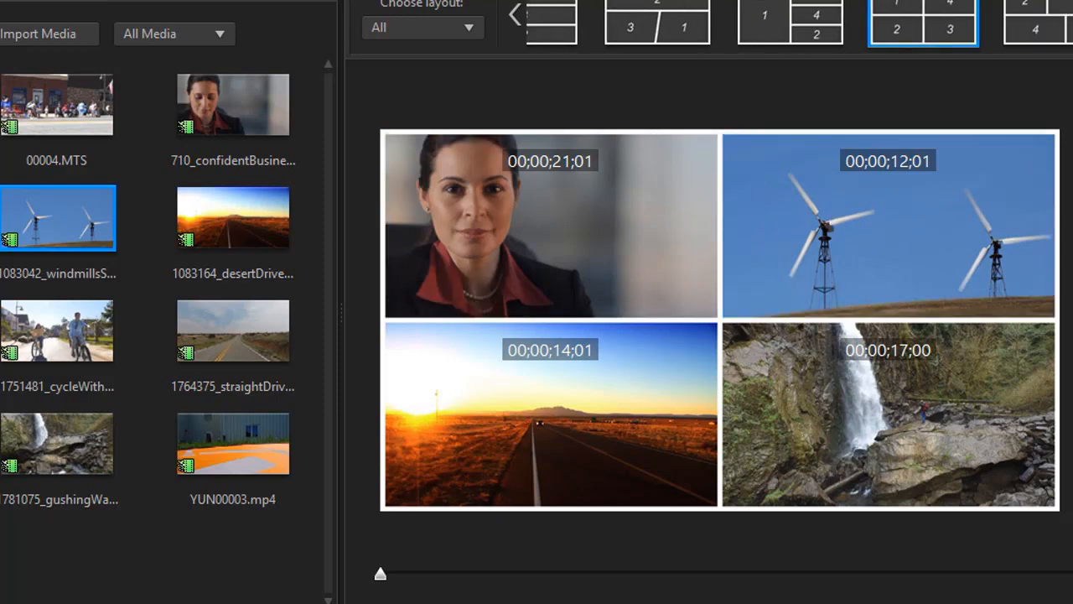
left_click(1072, 14)
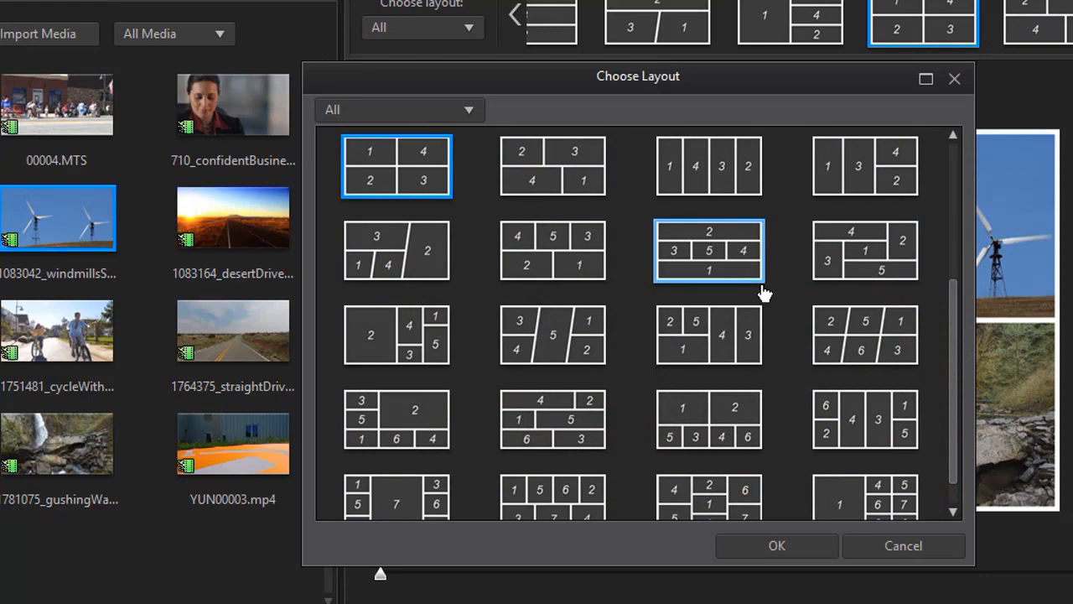
left_click(435, 263)
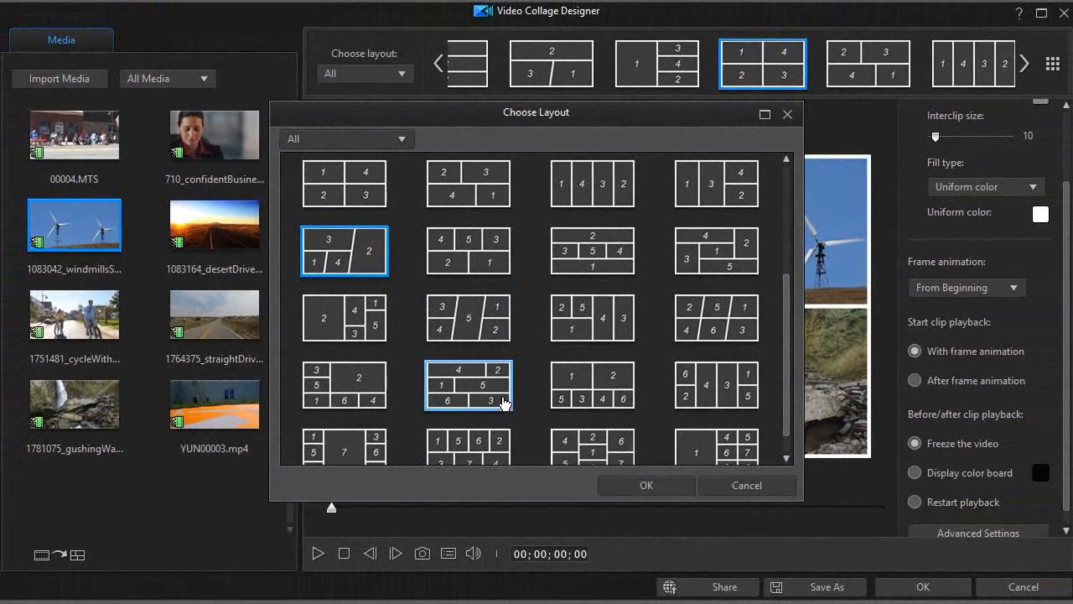
left_click(629, 484)
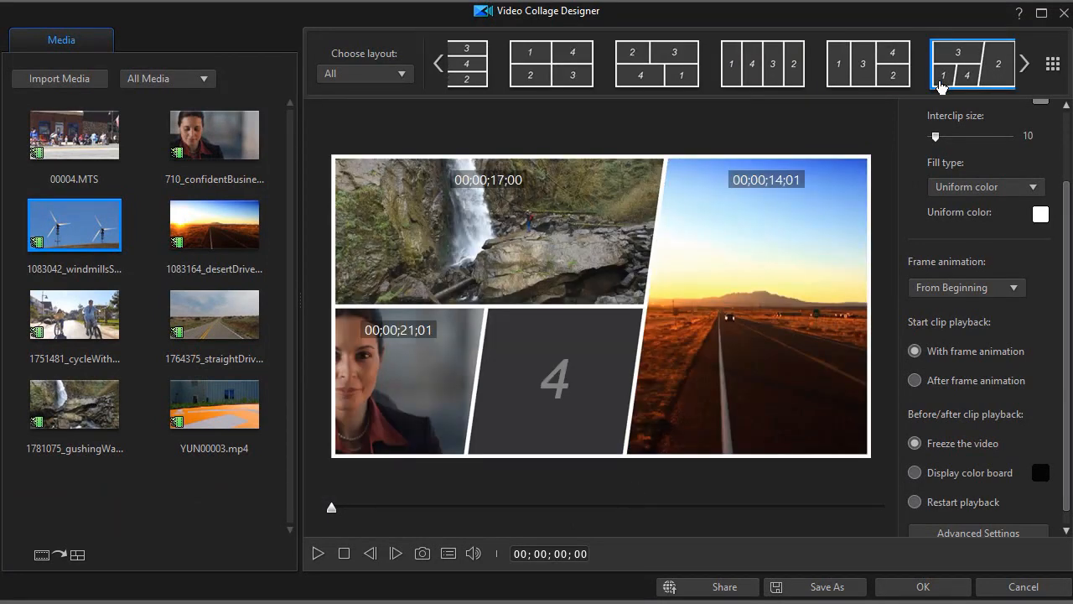
Fill slanted frame 4 with the windmills clip and centre the businesswoman's face in frame 1
mouse_move(376, 378)
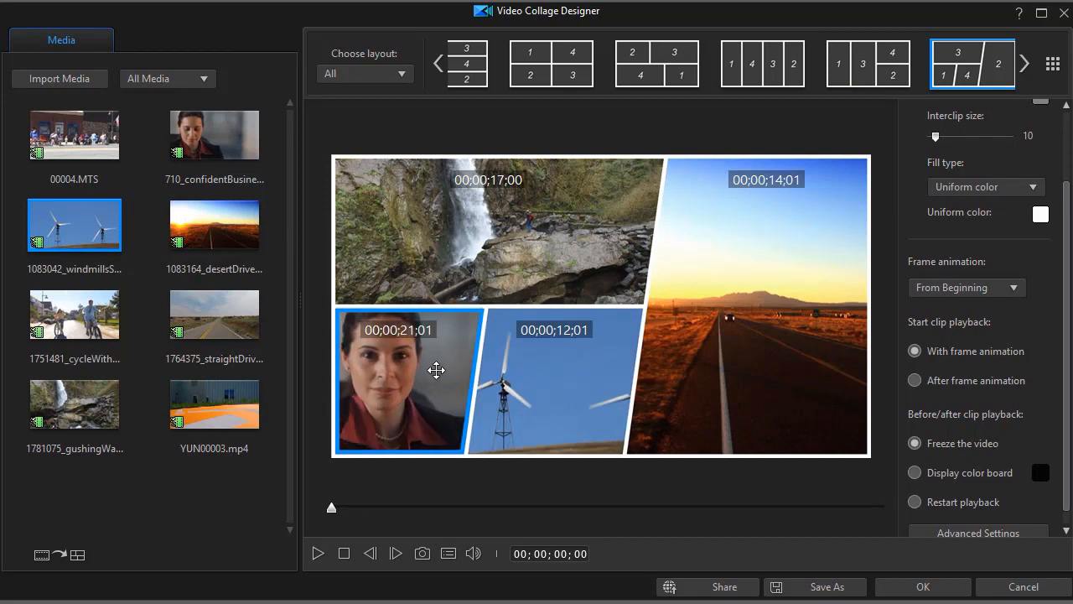
mouse_move(572, 357)
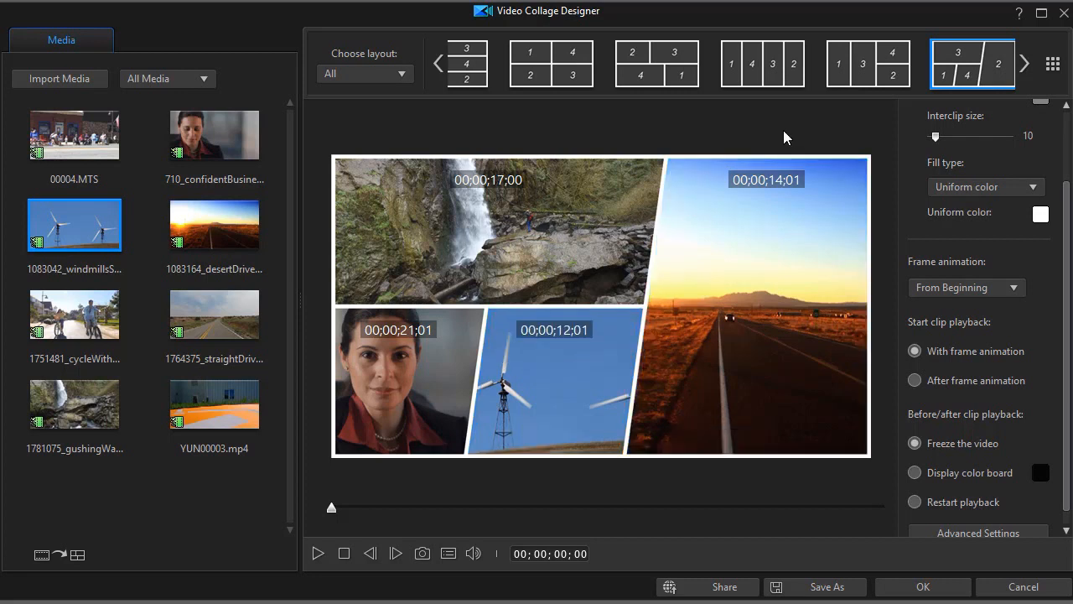
Apply the three-frame layout with frames 2 and 3 above a full-width frame 1
left_click(1051, 65)
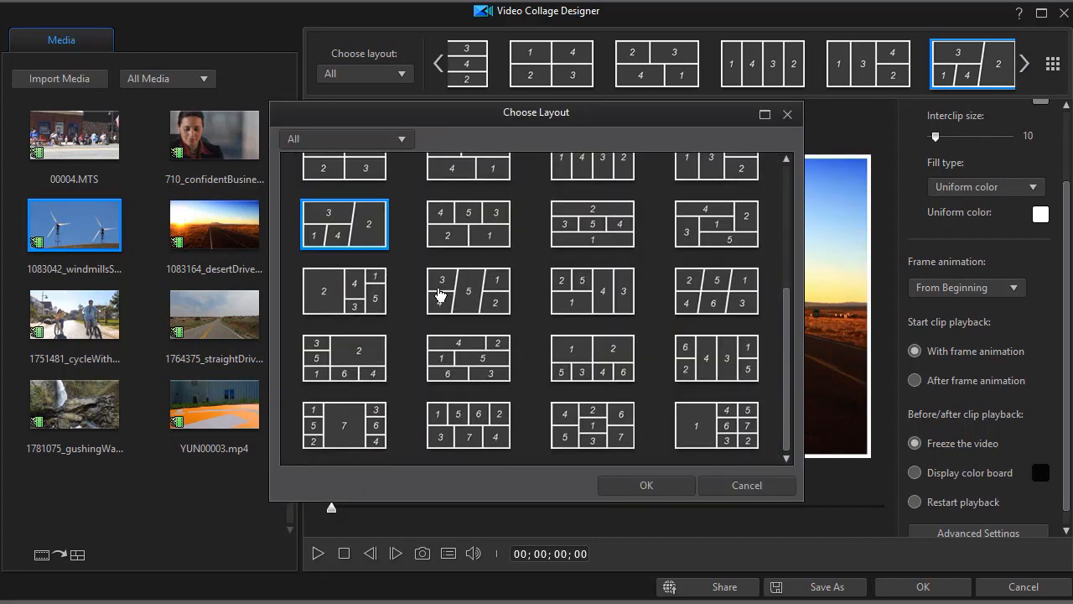
left_click_drag(785, 290, 785, 168)
left_click(599, 241)
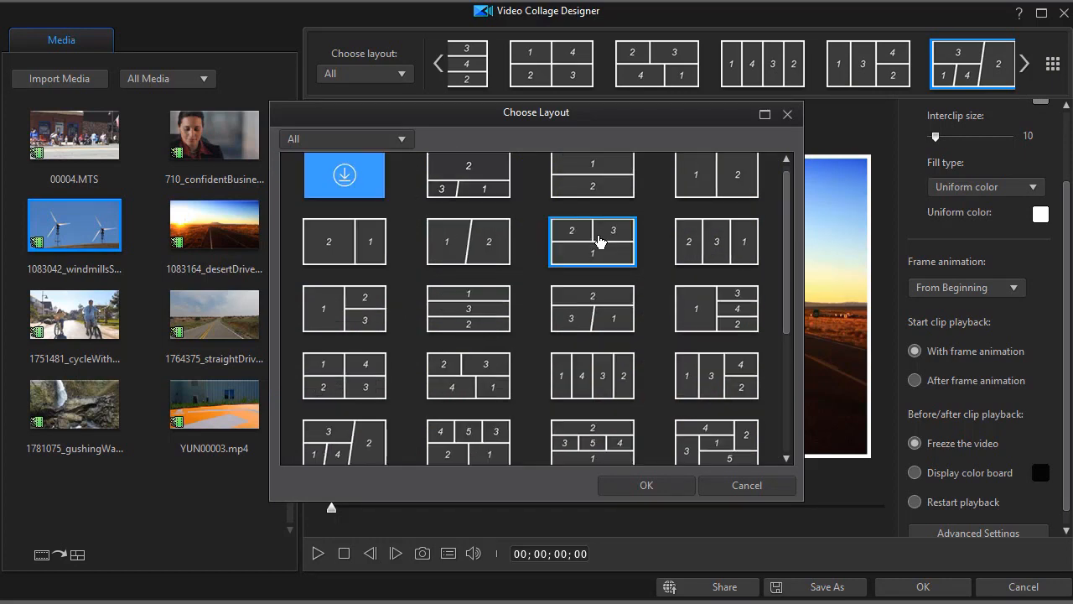
left_click(650, 486)
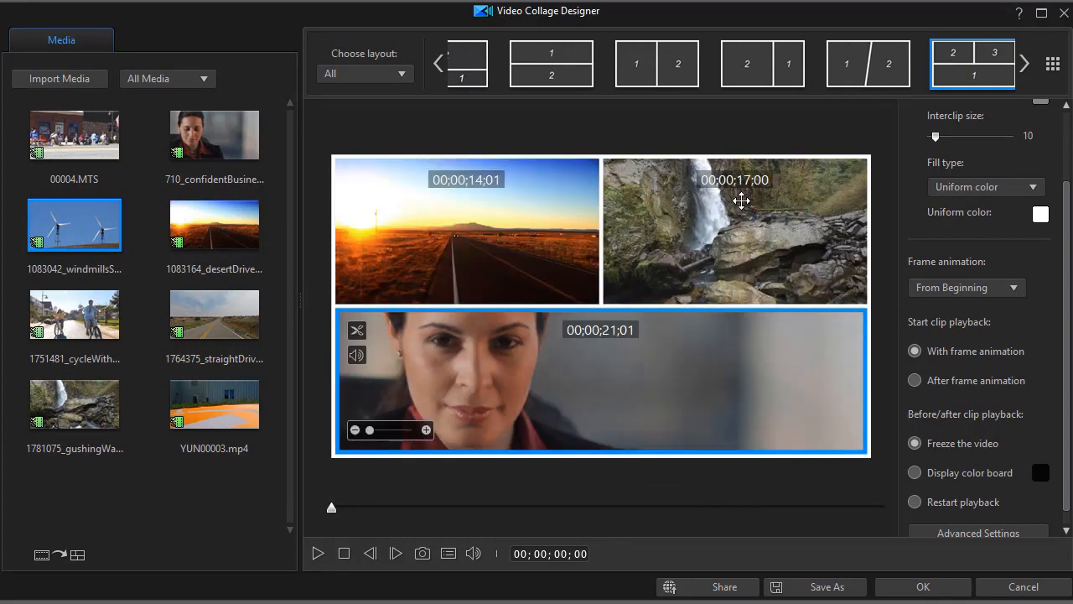
Preview the three-frame collage with clip playback starting together with the frame animation
left_click(741, 202)
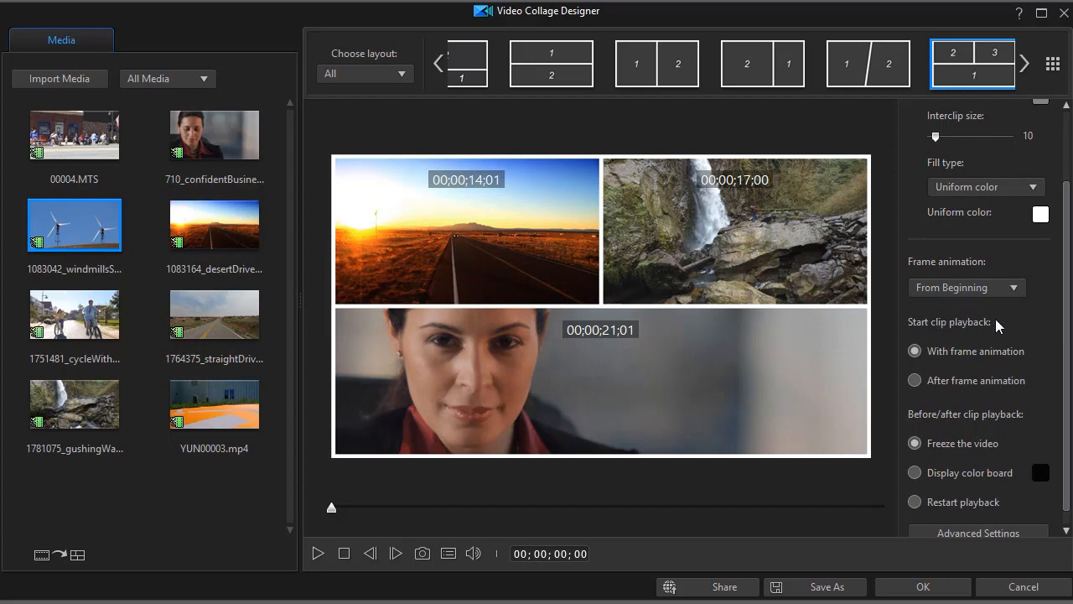
scroll(1043, 335, "down", 1)
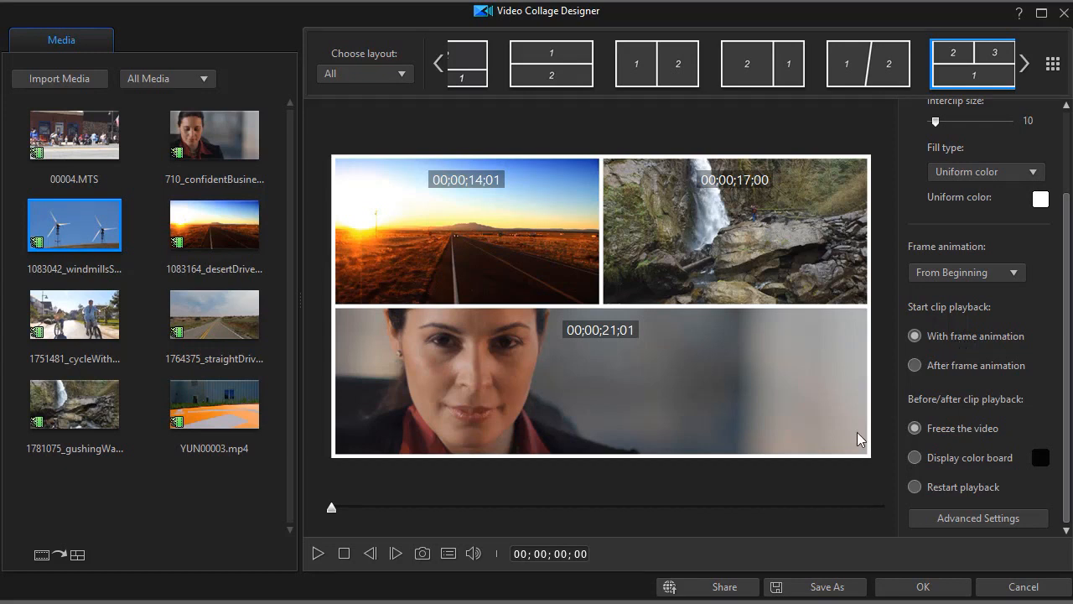
left_click(505, 402)
left_click(319, 555)
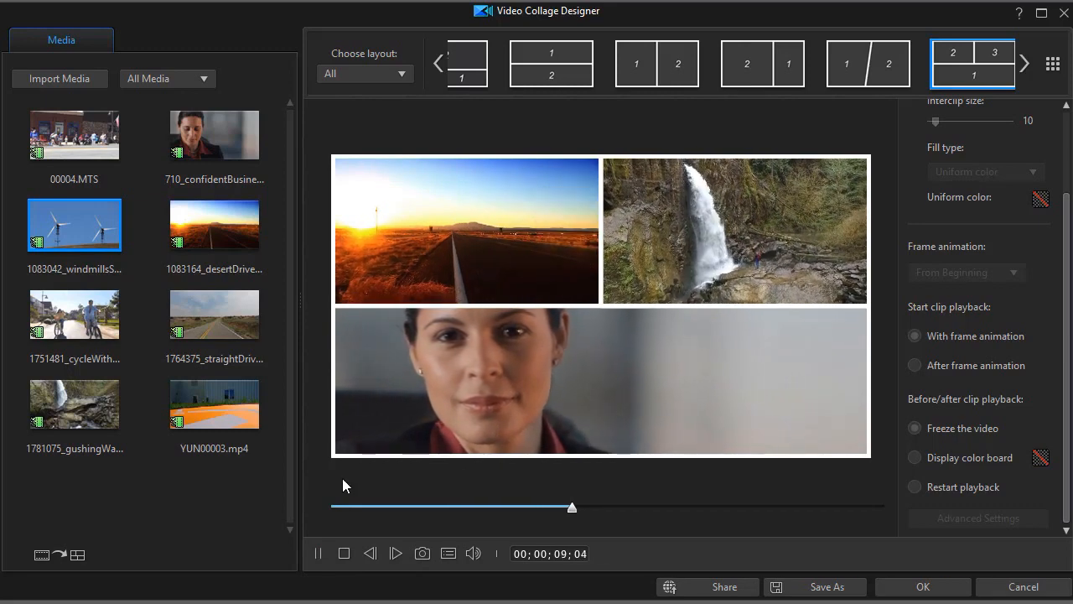
left_click(340, 508)
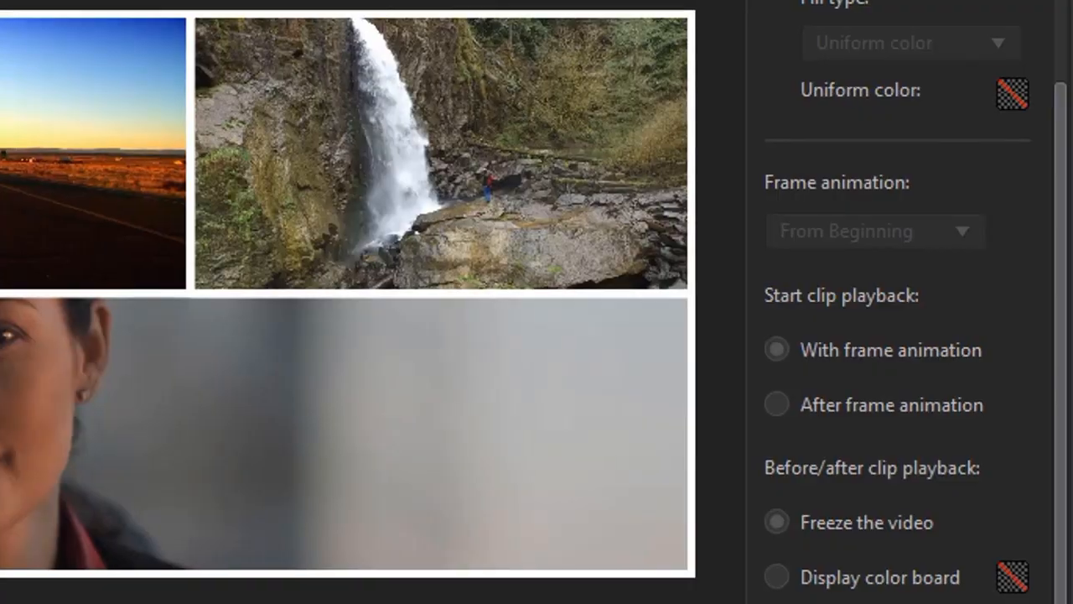
left_click(343, 553)
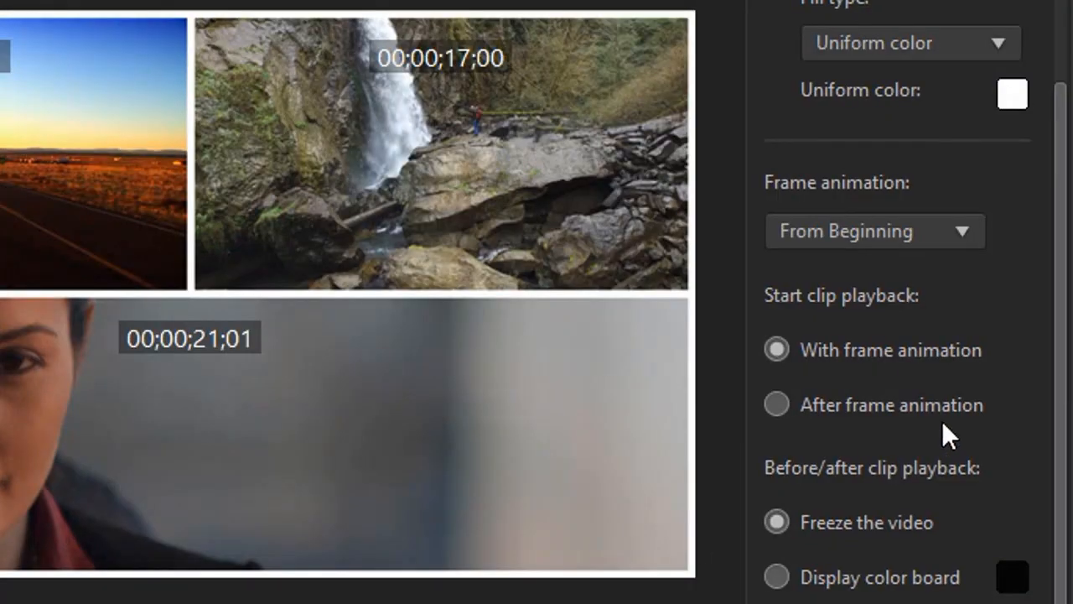
Set the clips to start playing after the frame animation and preview the collage
left_click(784, 406)
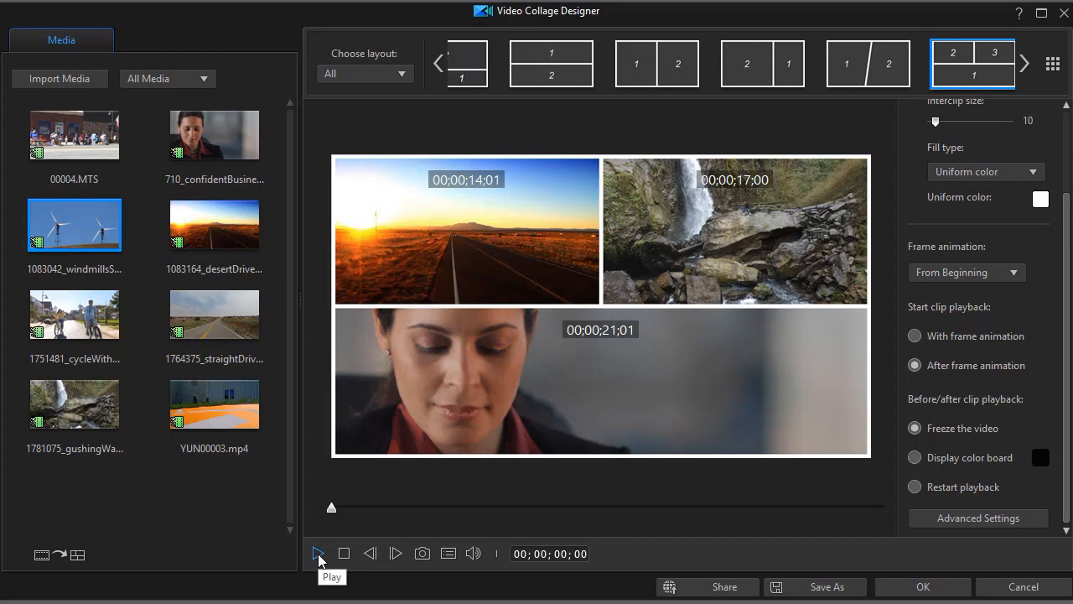
left_click(318, 553)
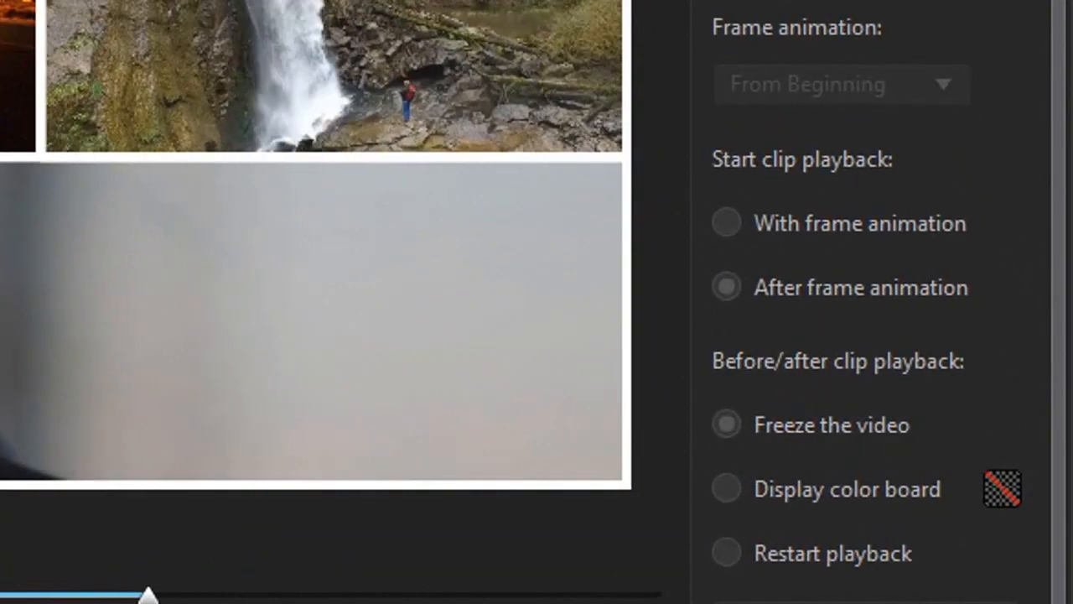
left_click(160, 603)
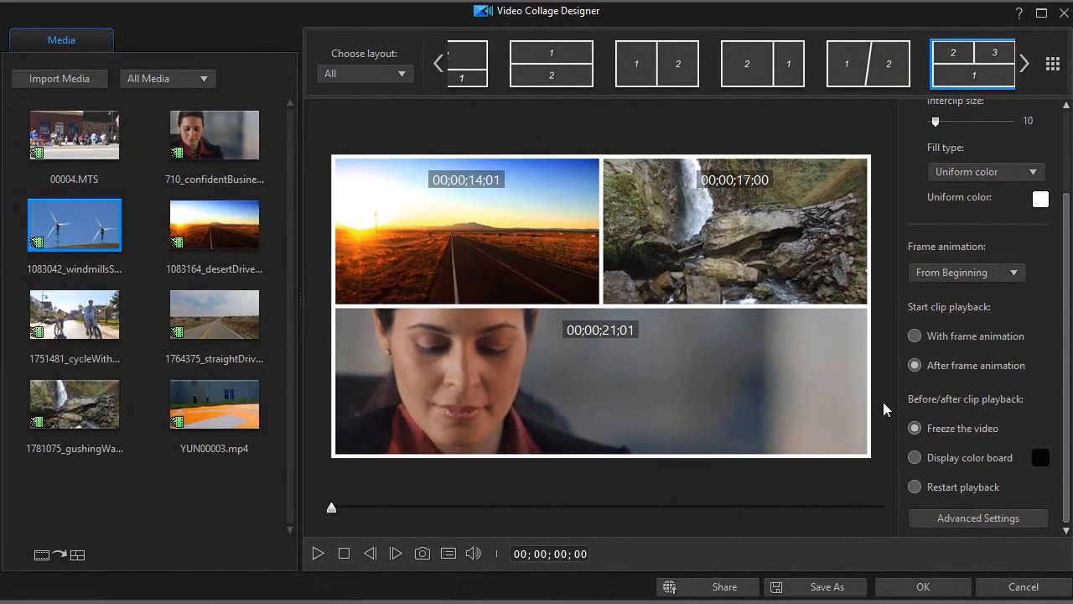
Check each frame's clip duration and play the collage from about 13 seconds with Freeze the video active
mouse_move(731, 238)
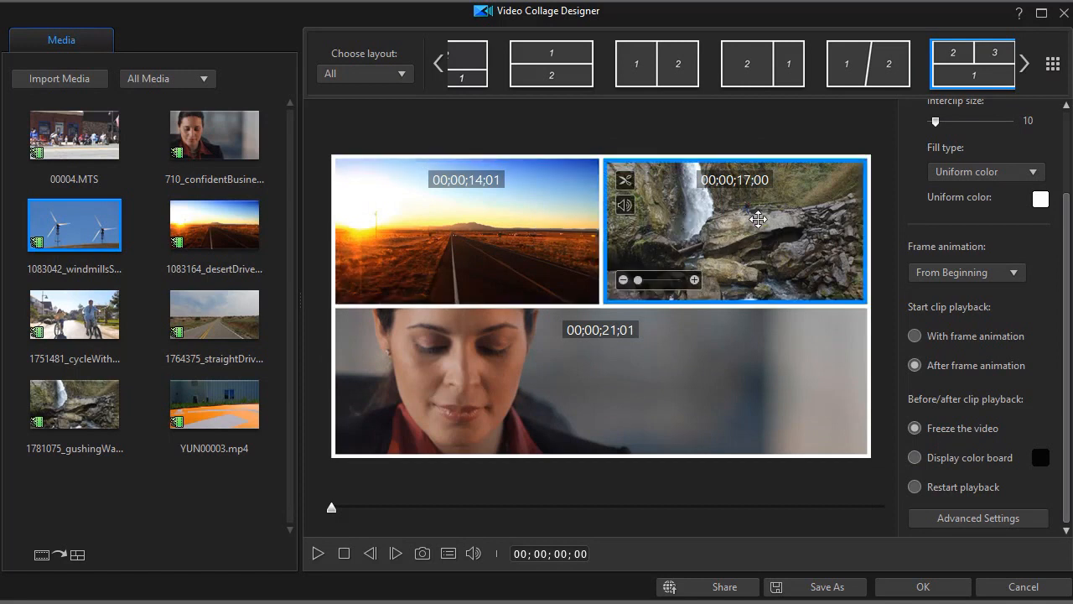
mouse_move(562, 240)
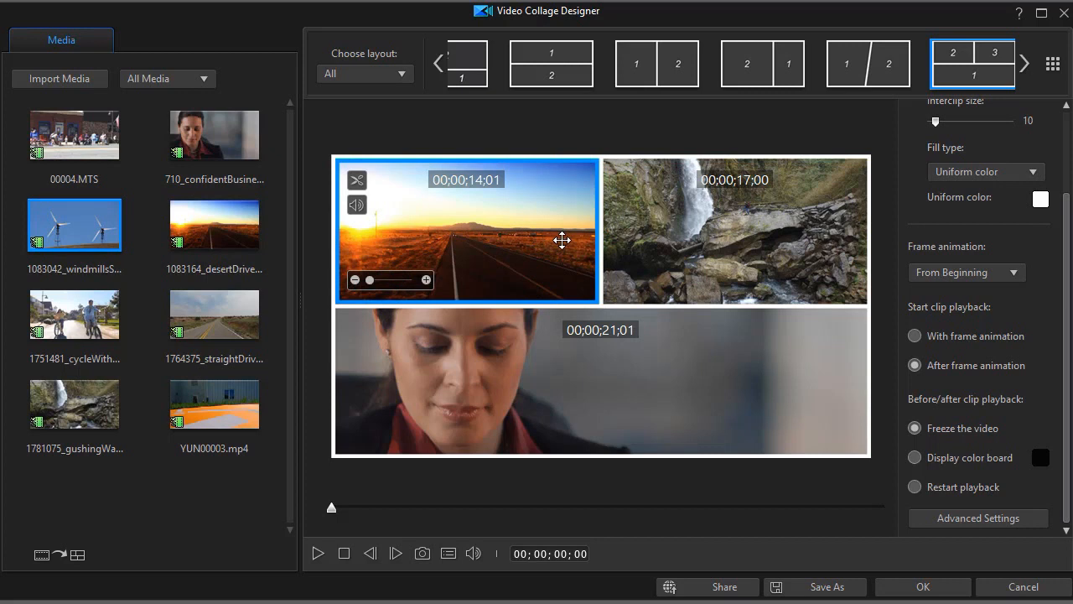
mouse_move(589, 366)
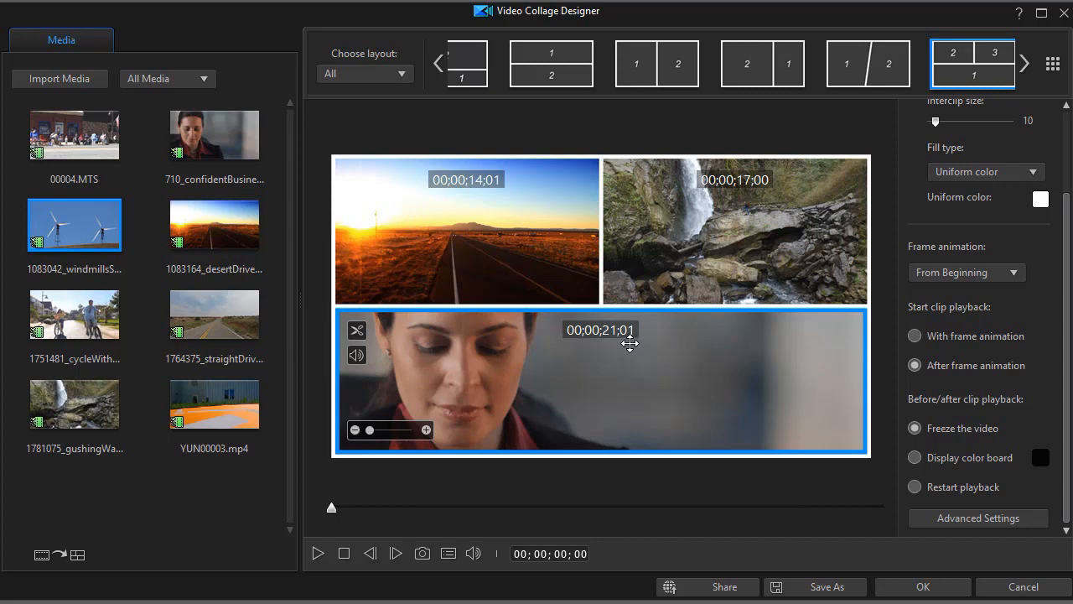
mouse_move(528, 255)
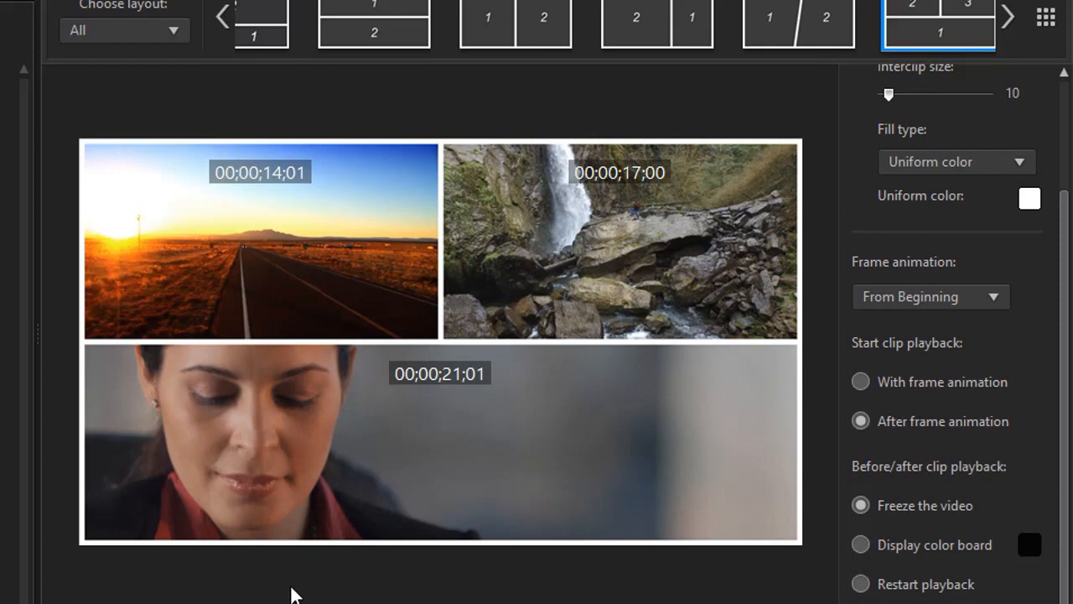
left_click_drag(63, 600, 498, 587)
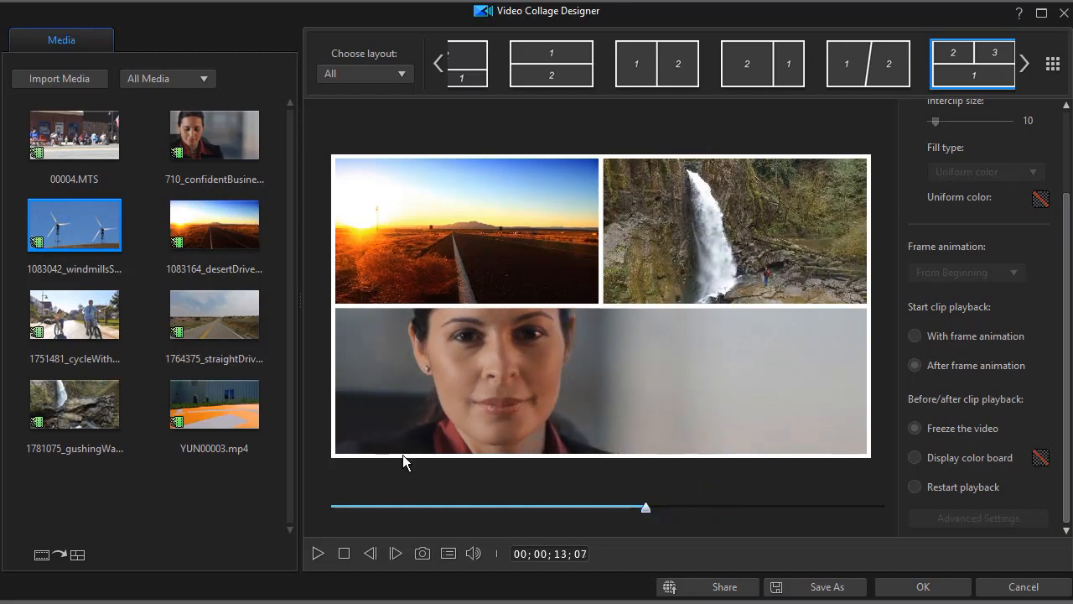
left_click(318, 554)
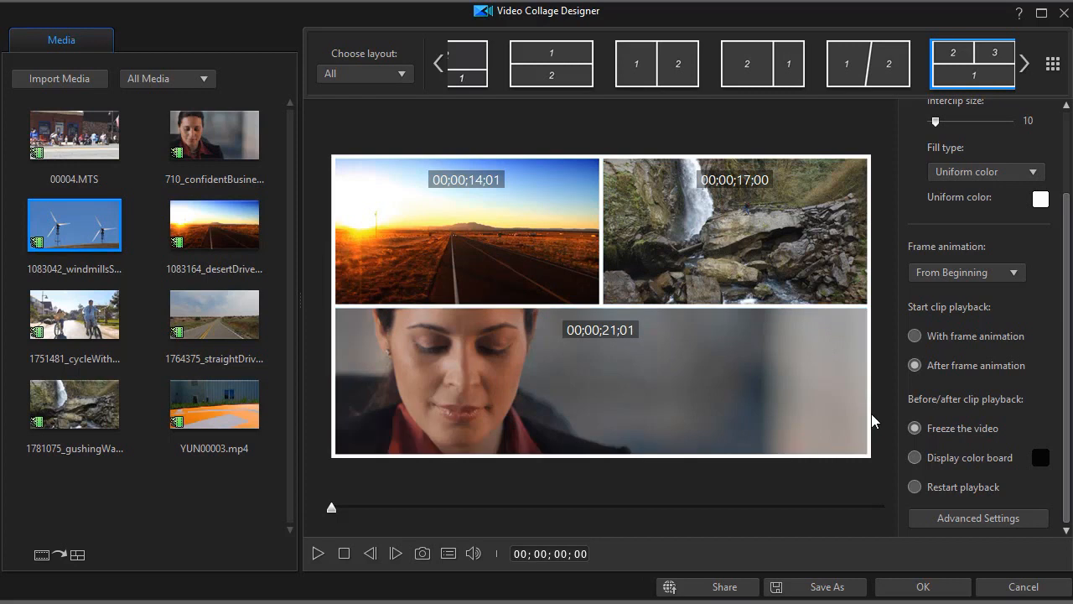
Switch before/after clip playback to Display color board, preview from about 12 seconds, and look at the board's color choices
left_click(915, 457)
left_click(616, 506)
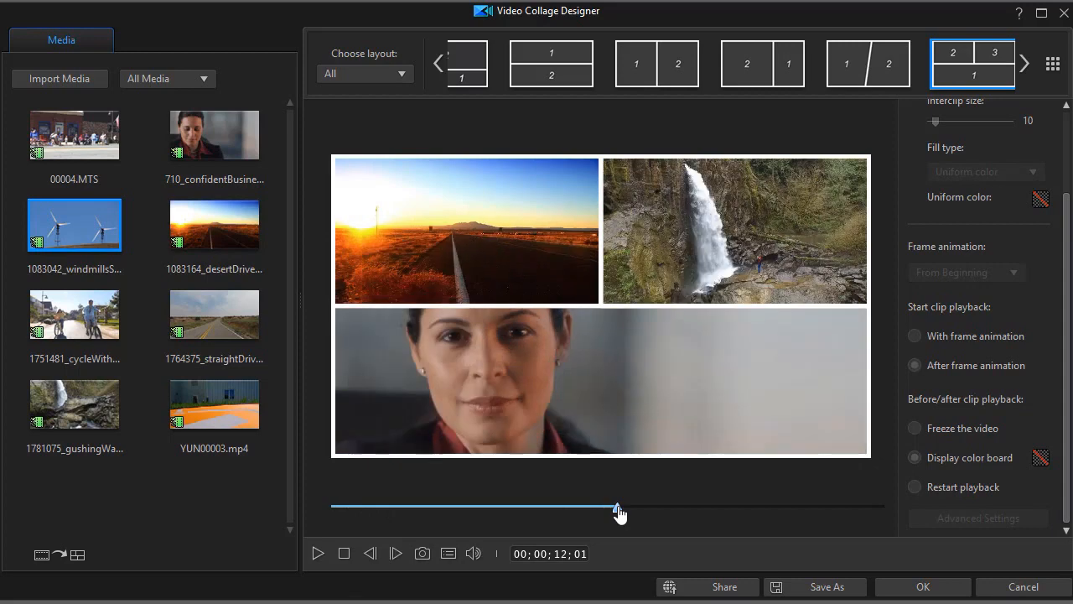
left_click(317, 555)
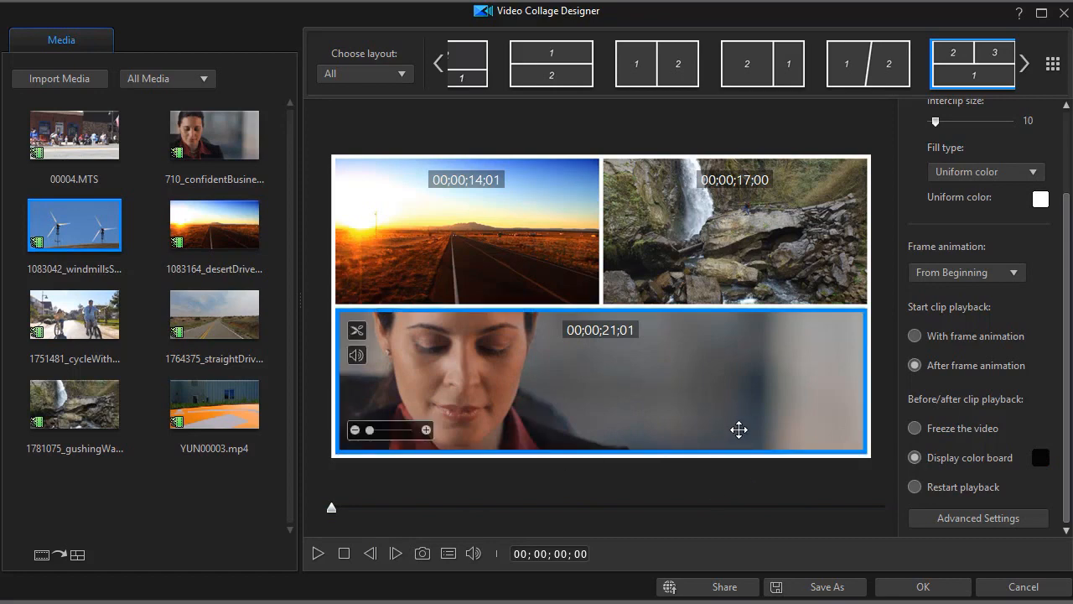
left_click(1040, 458)
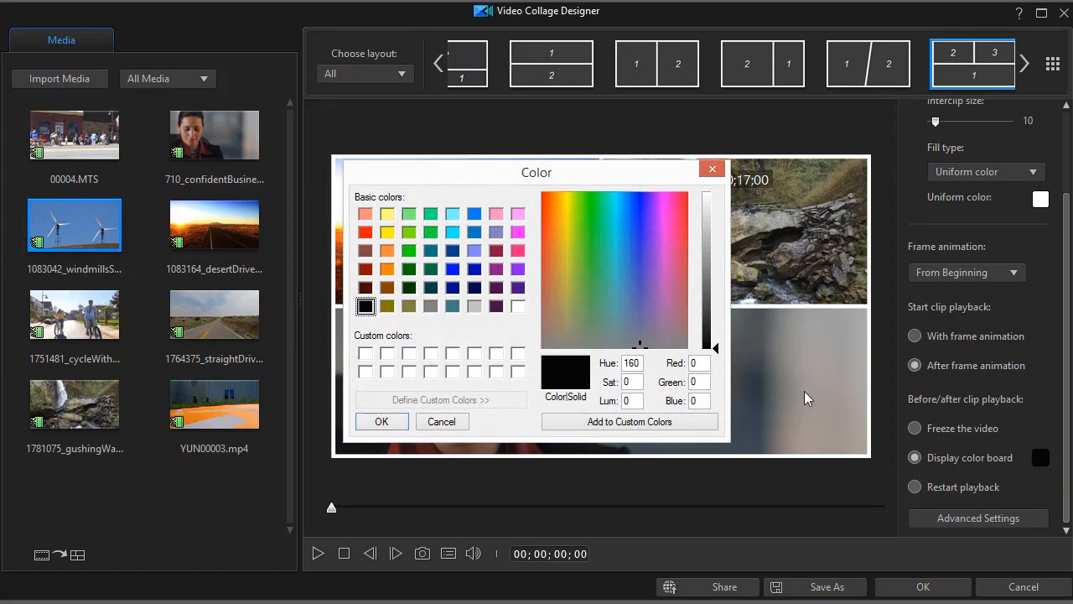
left_click(713, 169)
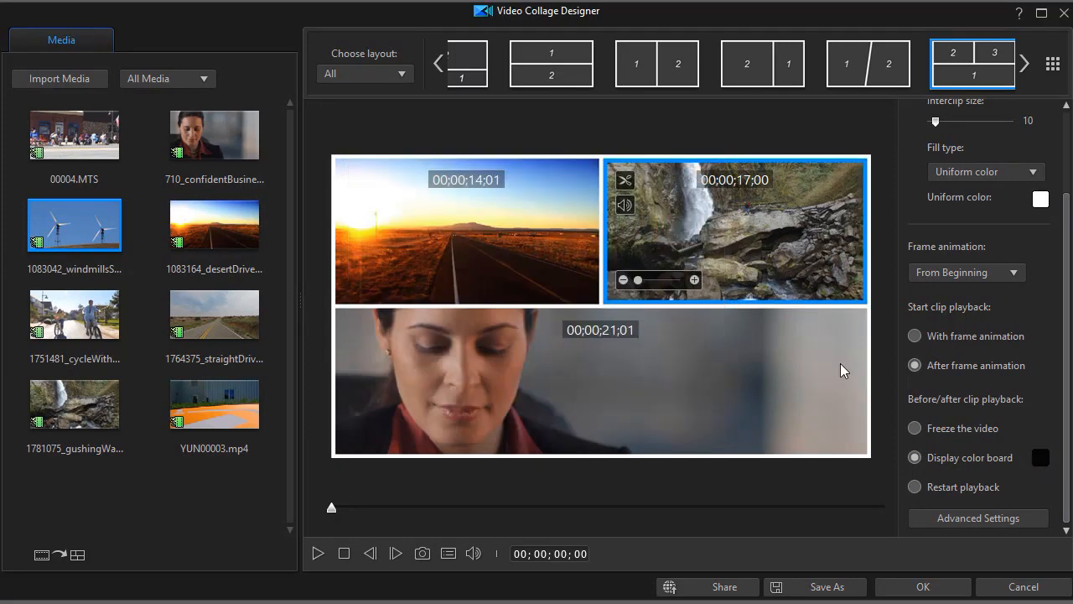
Set before/after clip playback to Restart playback and preview the collage from 12 seconds and near its end
left_click(915, 487)
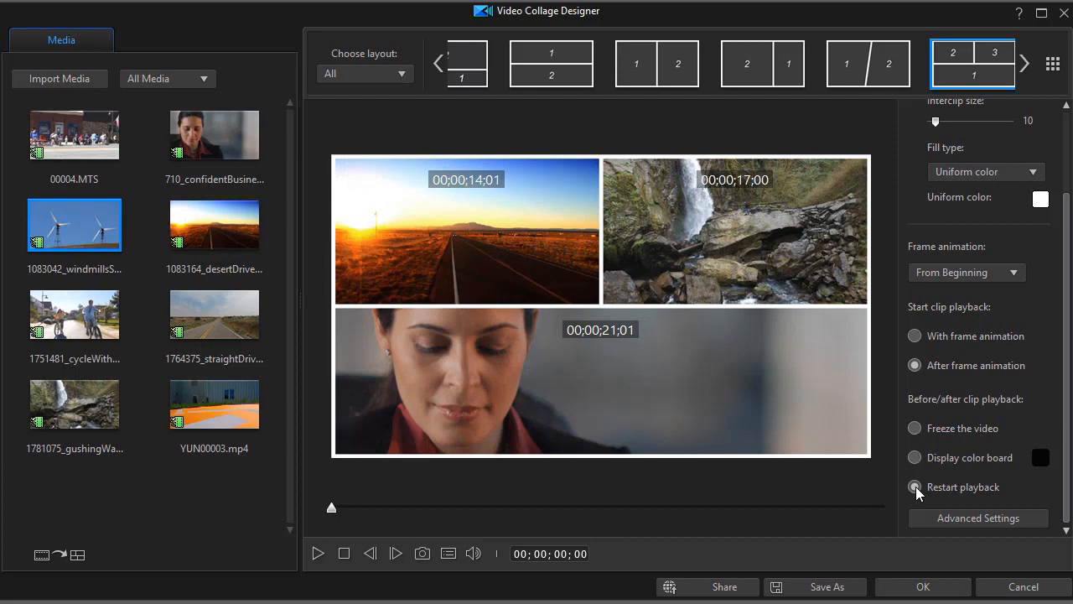
left_click(608, 450)
left_click(616, 507)
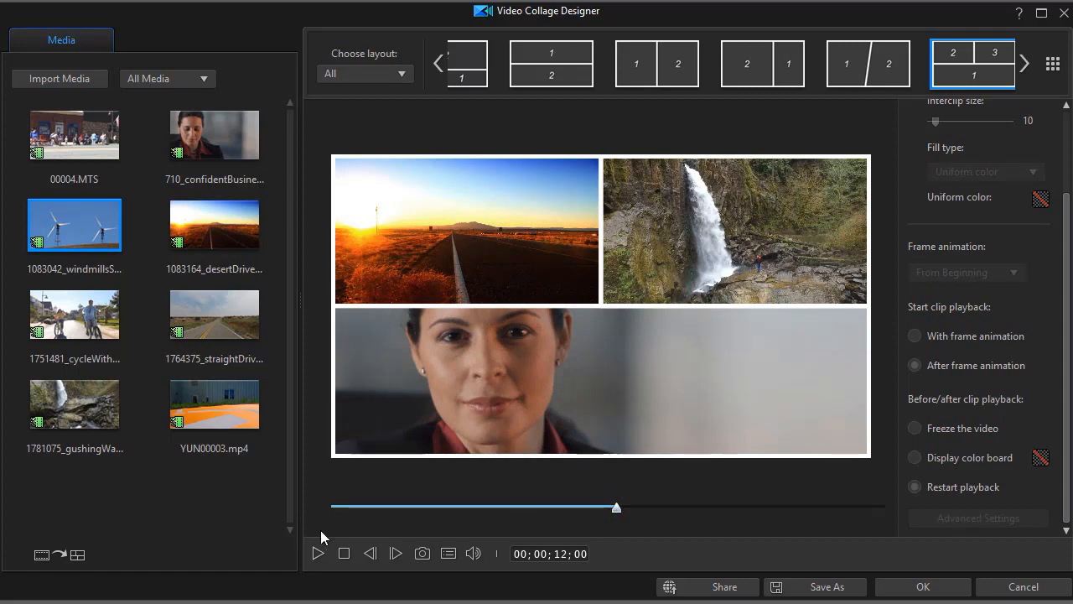
left_click(319, 553)
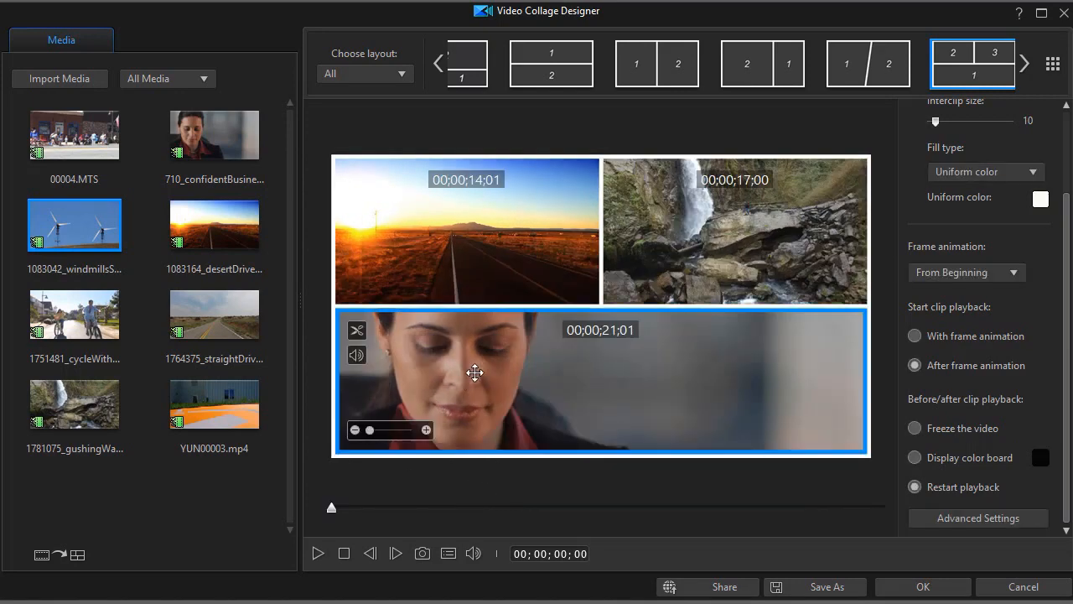
left_click(863, 507)
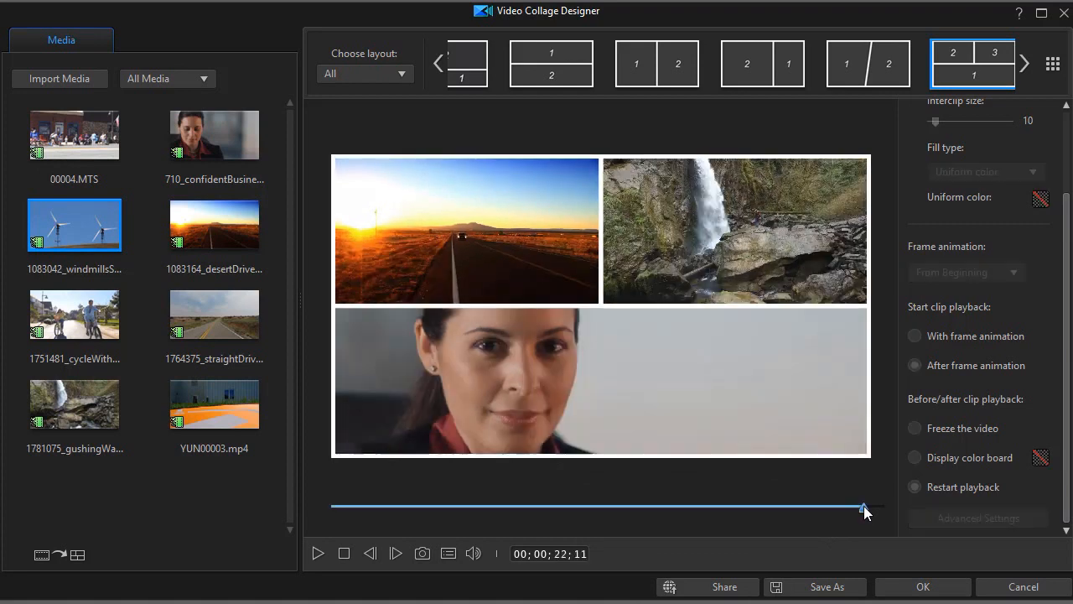